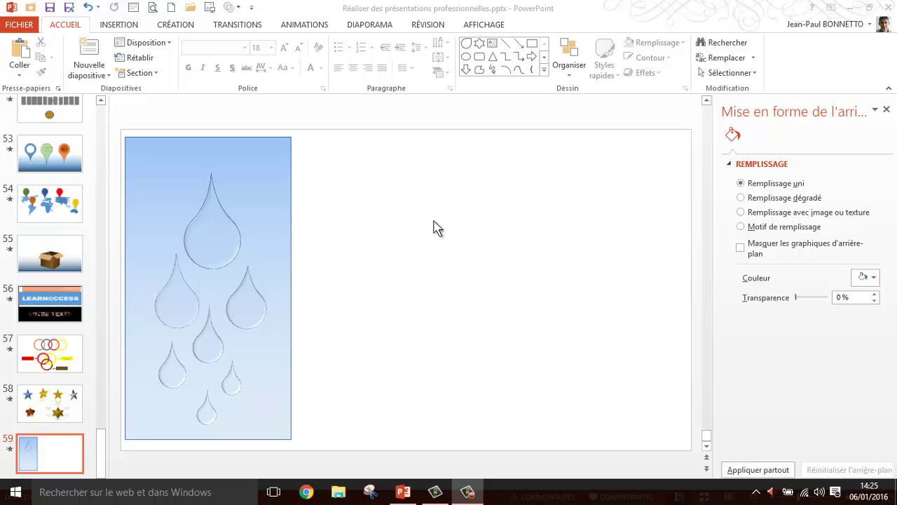
Step: Review the reference map pins on slides 54 and 53, then return to slide 59
{"action": "left_click", "coordinate": [55, 204]}
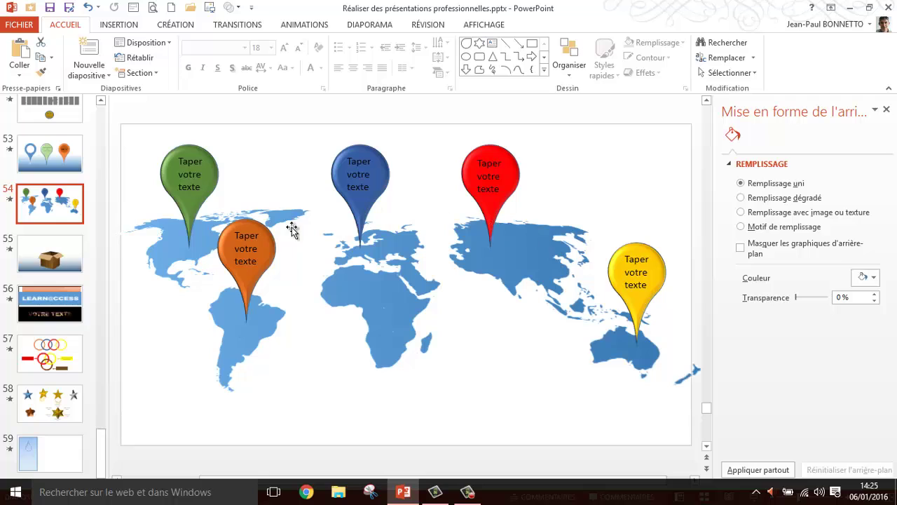
{"action": "left_click", "coordinate": [202, 179]}
{"action": "left_click", "coordinate": [266, 244]}
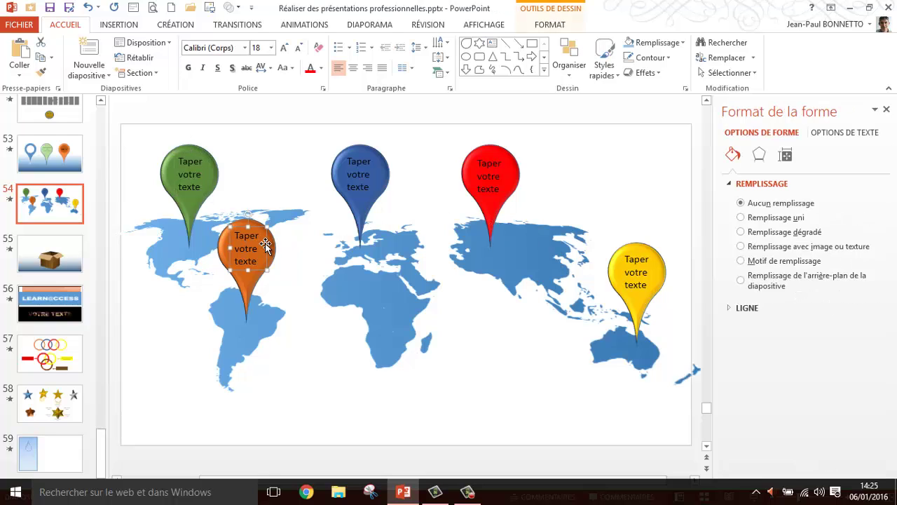
{"action": "left_click", "coordinate": [251, 296]}
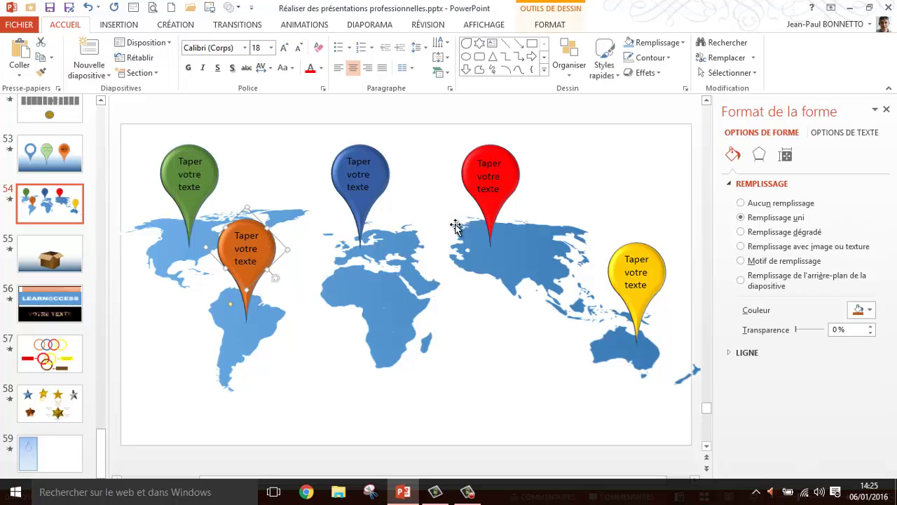
{"action": "left_click", "coordinate": [494, 222]}
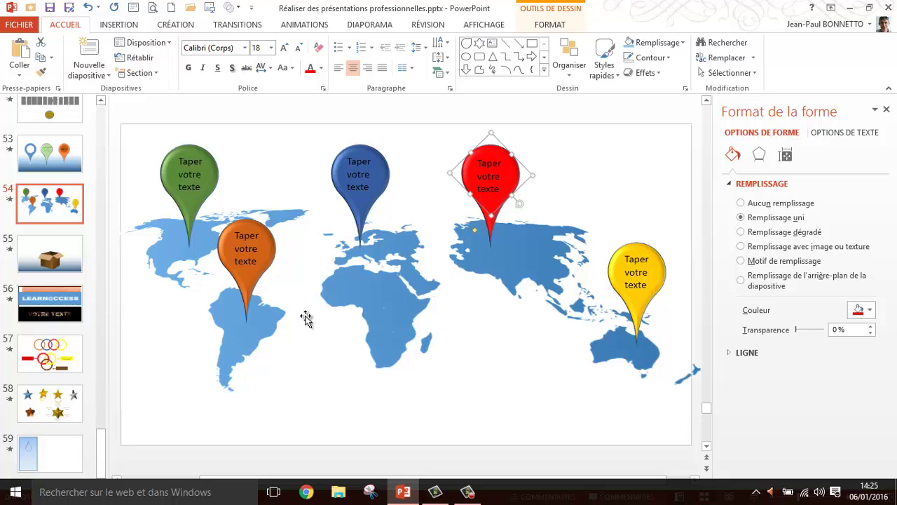
{"action": "left_click", "coordinate": [49, 139]}
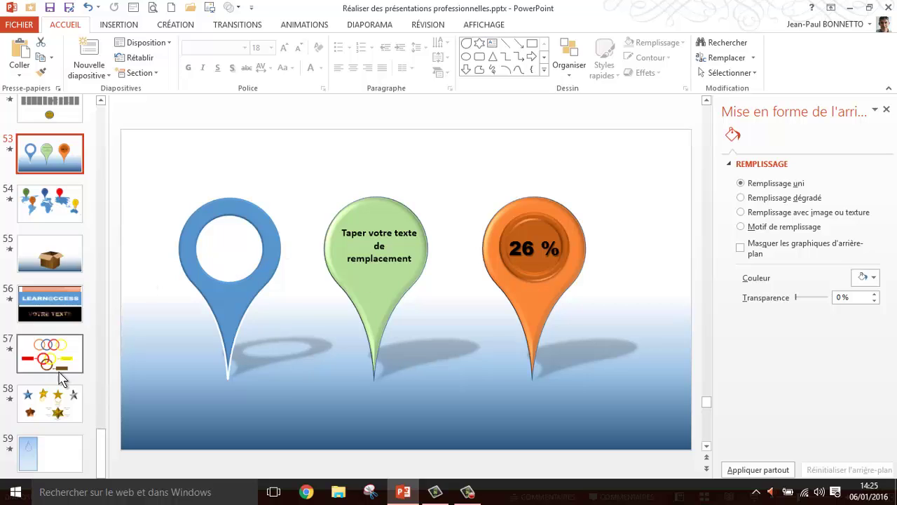
{"action": "left_click", "coordinate": [35, 459]}
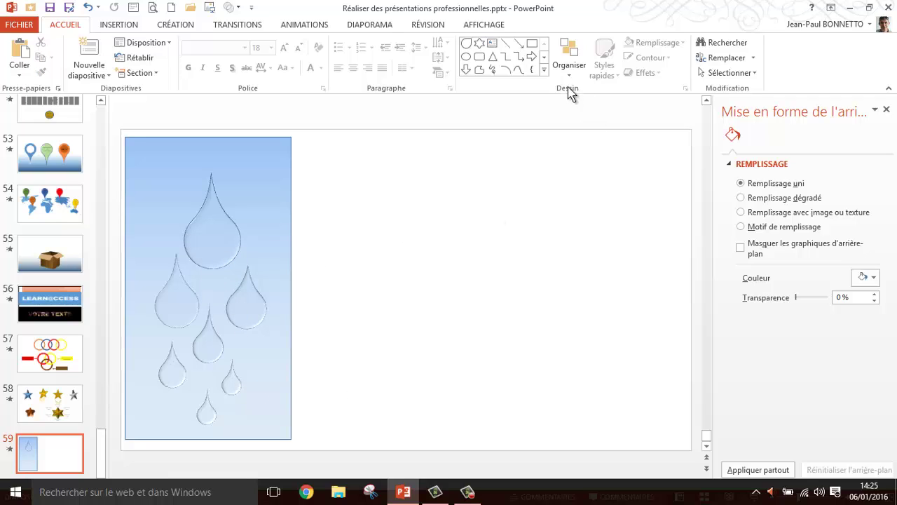
Step: Draw a Larme teardrop shape near the centre of slide 59
{"action": "left_click", "coordinate": [545, 69]}
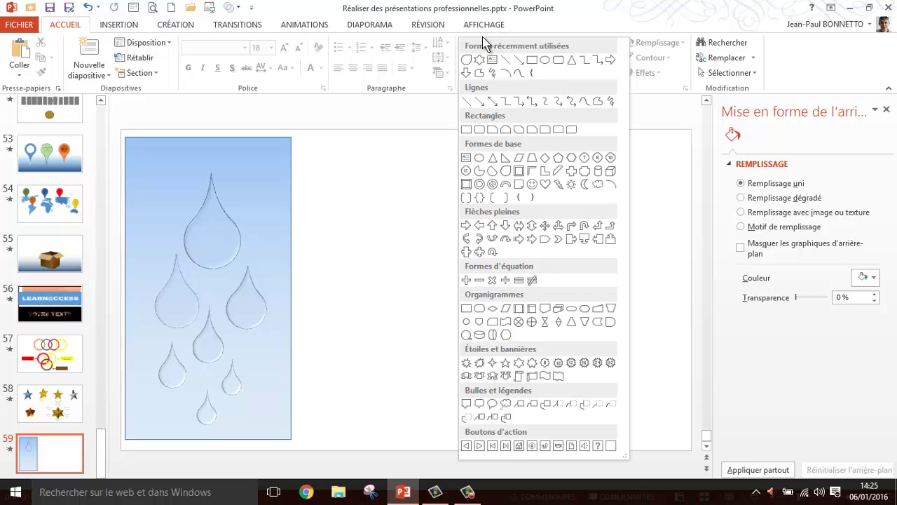
{"action": "left_click", "coordinate": [424, 211]}
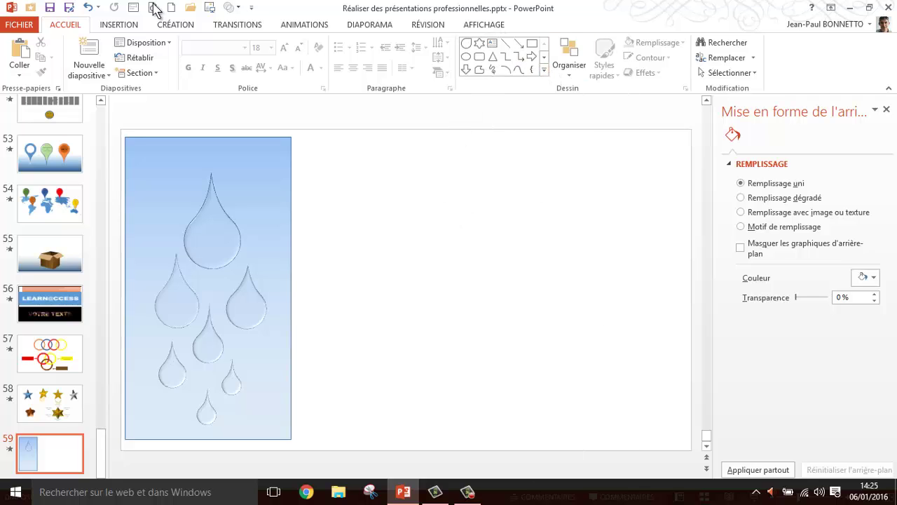
{"action": "left_click", "coordinate": [127, 26]}
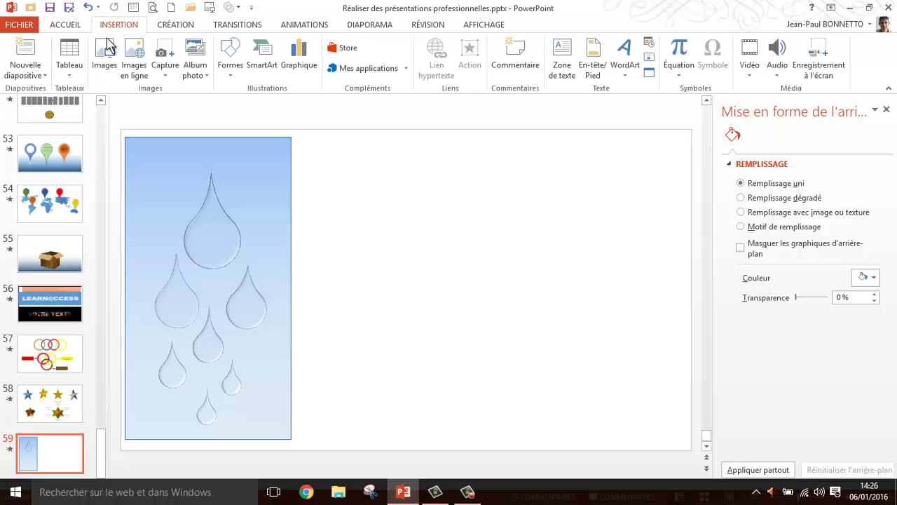
{"action": "left_click", "coordinate": [230, 62]}
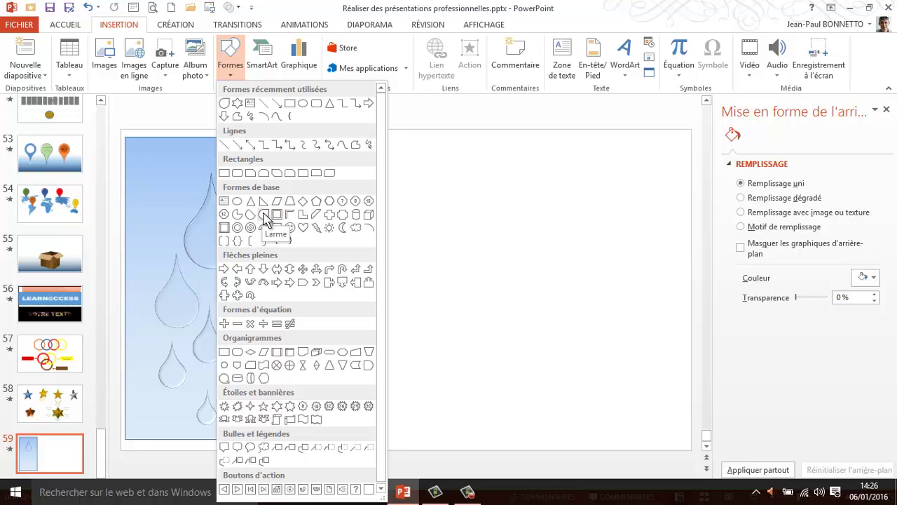
{"action": "left_click", "coordinate": [264, 214]}
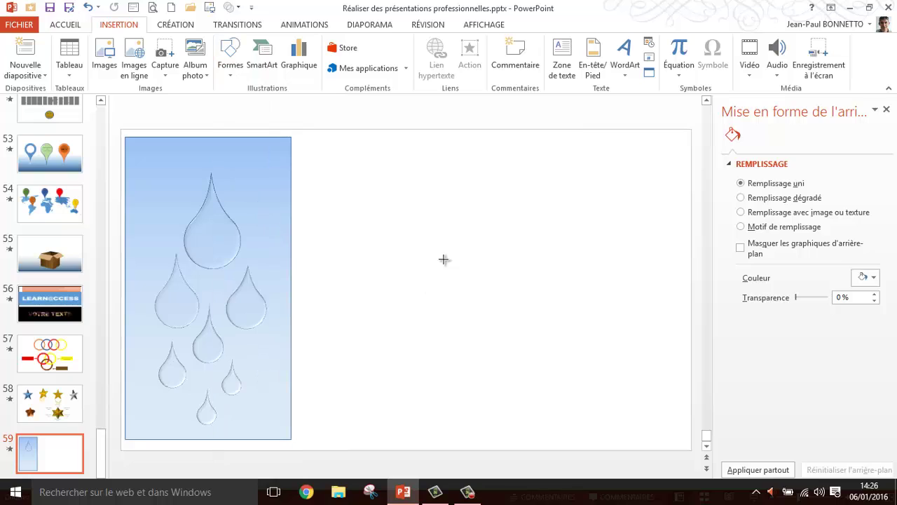
{"action": "mouse_move", "coordinate": [444, 231]}
{"action": "left_mouse_down"}
{"action": "mouse_move", "coordinate": [455, 275]}
{"action": "mouse_move", "coordinate": [476, 287]}
{"action": "left_mouse_up"}
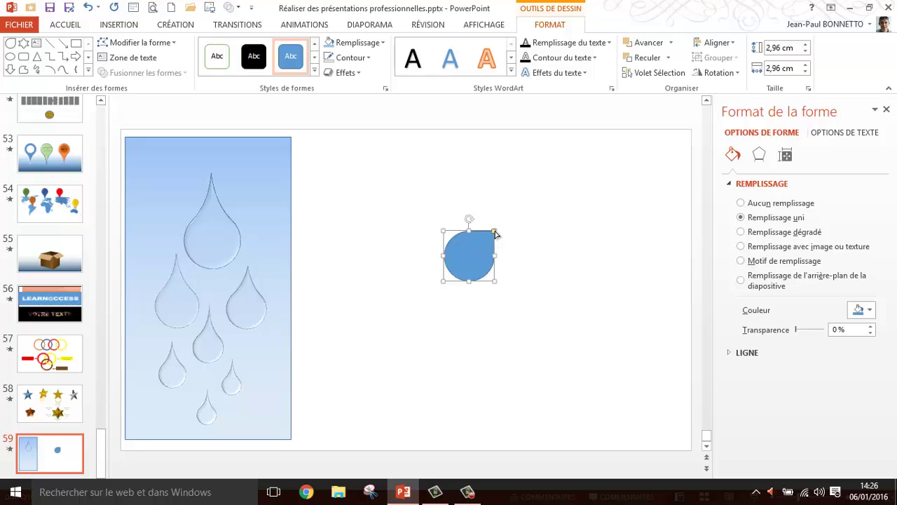
Step: Reshape the teardrop's tip, rotate it point-down and move it up-left
{"action": "mouse_move", "coordinate": [495, 234]}
{"action": "left_mouse_down"}
{"action": "mouse_move", "coordinate": [515, 227]}
{"action": "mouse_move", "coordinate": [463, 267]}
{"action": "left_mouse_up"}
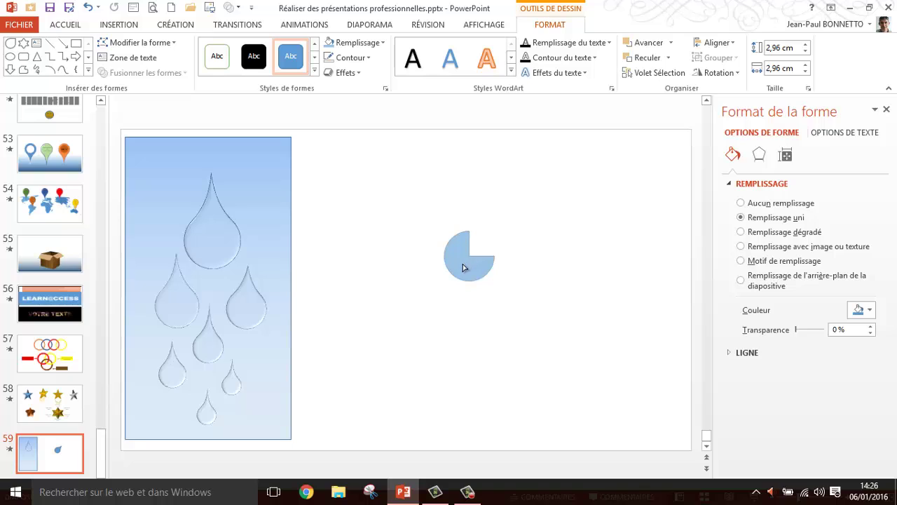
{"action": "left_click_drag", "start_coordinate": [470, 265], "coordinate": [516, 234]}
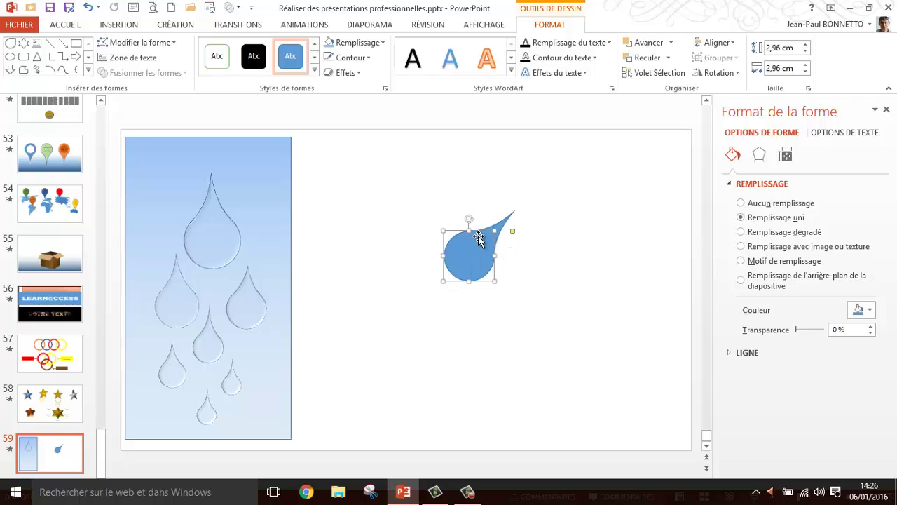
{"action": "mouse_move", "coordinate": [470, 220]}
{"action": "left_mouse_down"}
{"action": "mouse_move", "coordinate": [508, 280]}
{"action": "mouse_move", "coordinate": [505, 293]}
{"action": "left_mouse_up"}
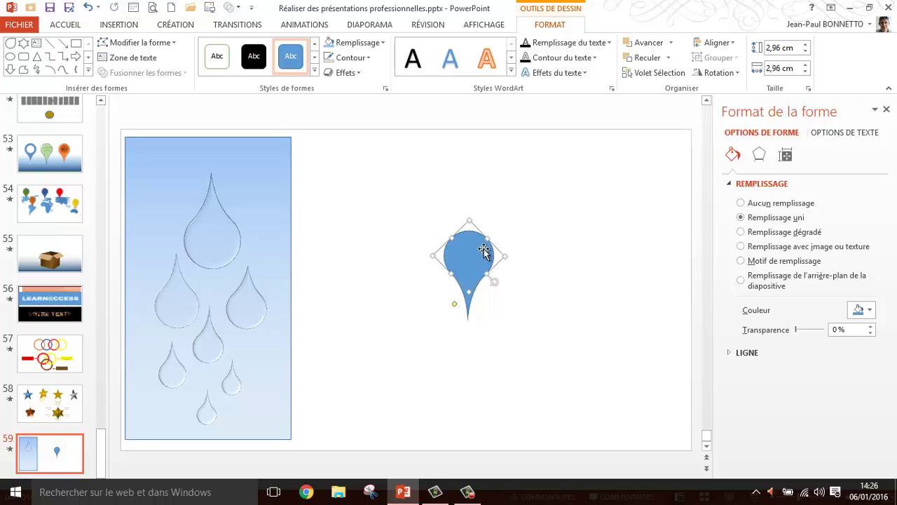
{"action": "left_click_drag", "start_coordinate": [484, 249], "coordinate": [411, 235]}
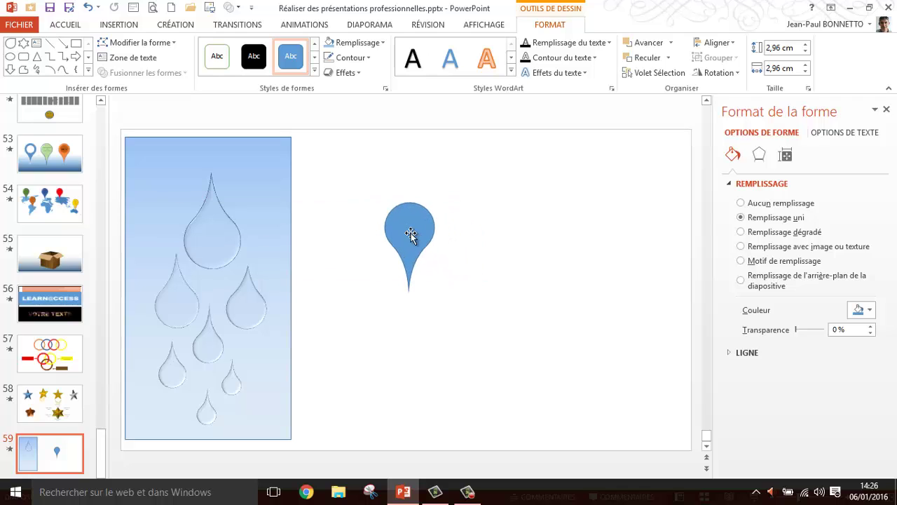
Step: Apply a preset shaded effect to the blue teardrop
{"action": "left_click", "coordinate": [356, 74]}
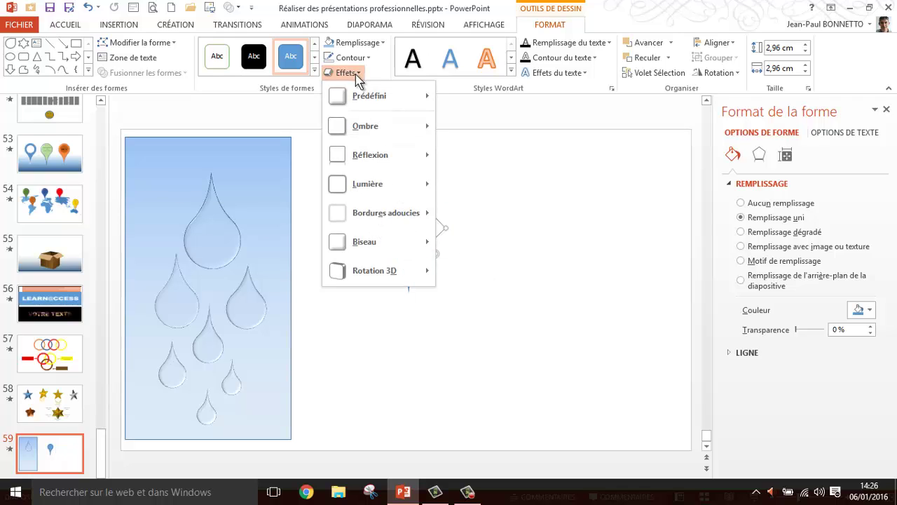
{"action": "left_click", "coordinate": [495, 172]}
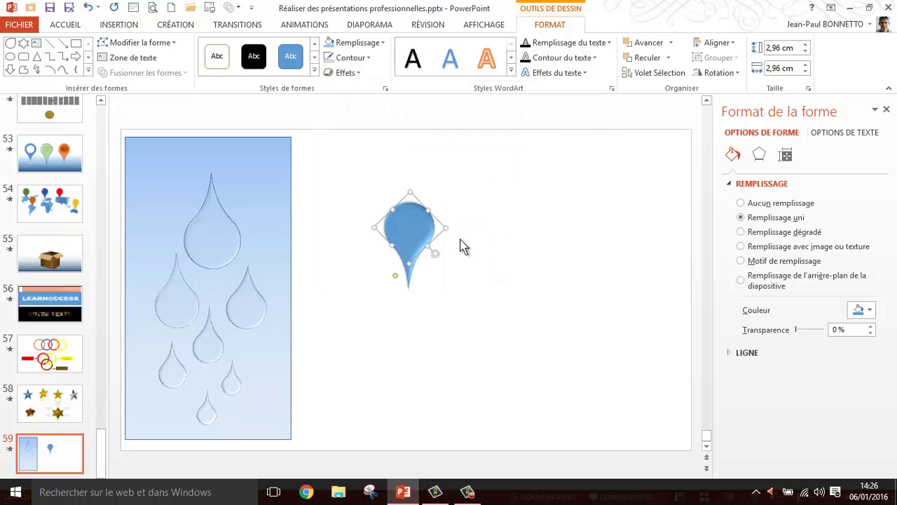
{"action": "left_click", "coordinate": [519, 243]}
{"action": "left_click", "coordinate": [400, 215]}
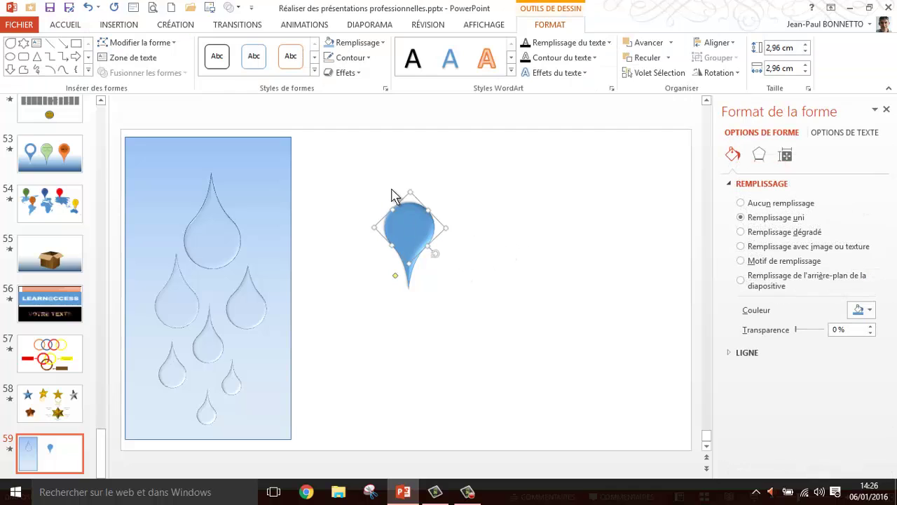
Step: Try a Parallèle 3D rotation on the teardrop, then undo it
{"action": "left_click", "coordinate": [356, 74]}
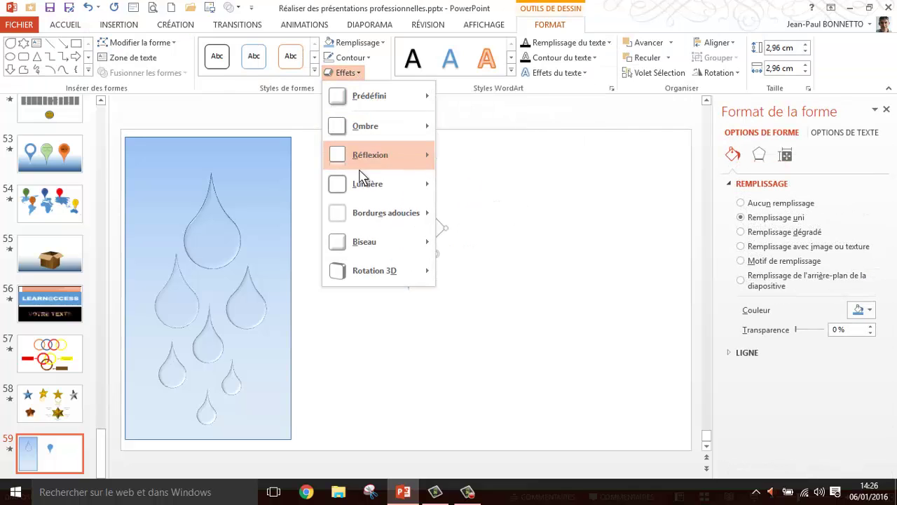
{"action": "mouse_move", "coordinate": [381, 273]}
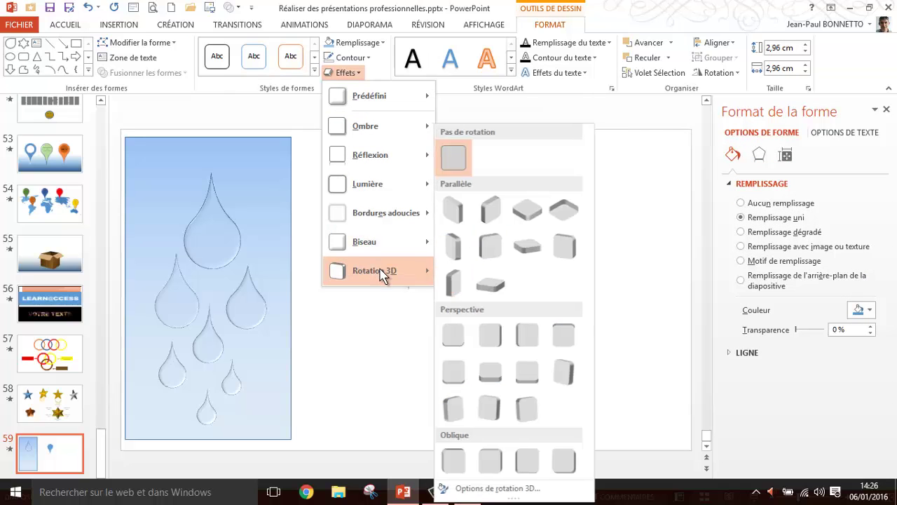
{"action": "left_click", "coordinate": [491, 255]}
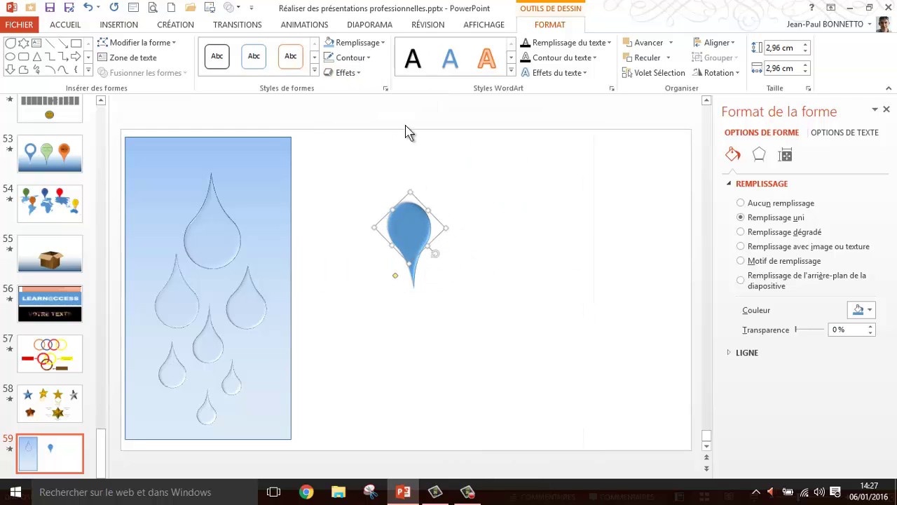
{"action": "left_click", "coordinate": [87, 8]}
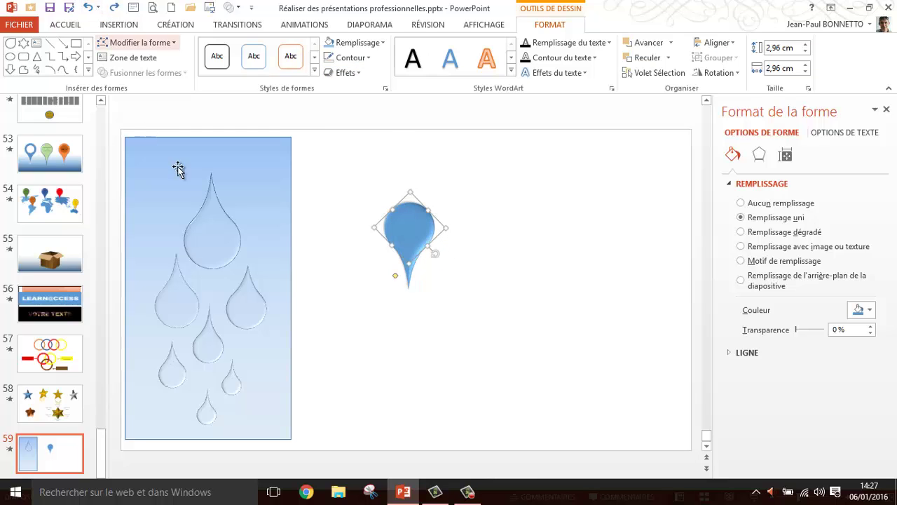
{"action": "left_click", "coordinate": [395, 287]}
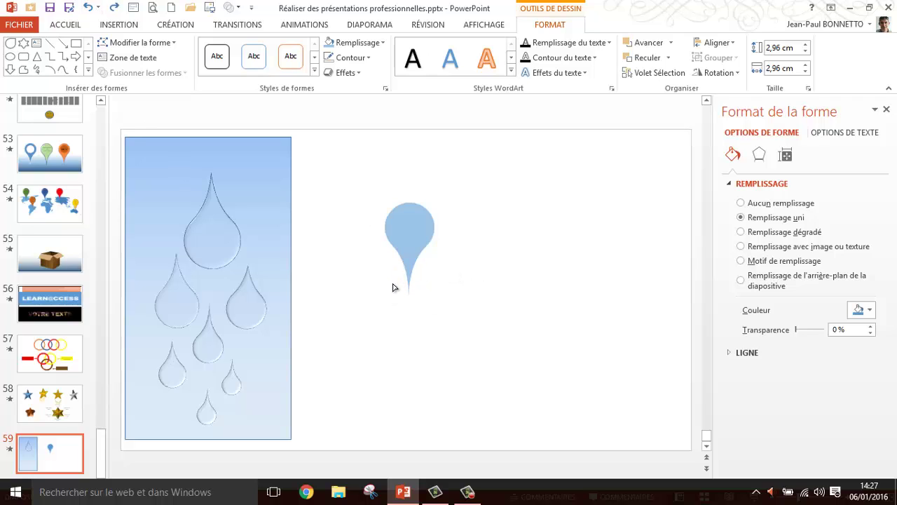
{"action": "left_click", "coordinate": [395, 282]}
Step: Copy the teardrop to the right, enlarge the copy, and select it with its inner circle
{"action": "mouse_move", "coordinate": [425, 246]}
{"action": "left_mouse_down"}
{"action": "mouse_move", "coordinate": [533, 251]}
{"action": "mouse_move", "coordinate": [528, 242]}
{"action": "left_mouse_up"}
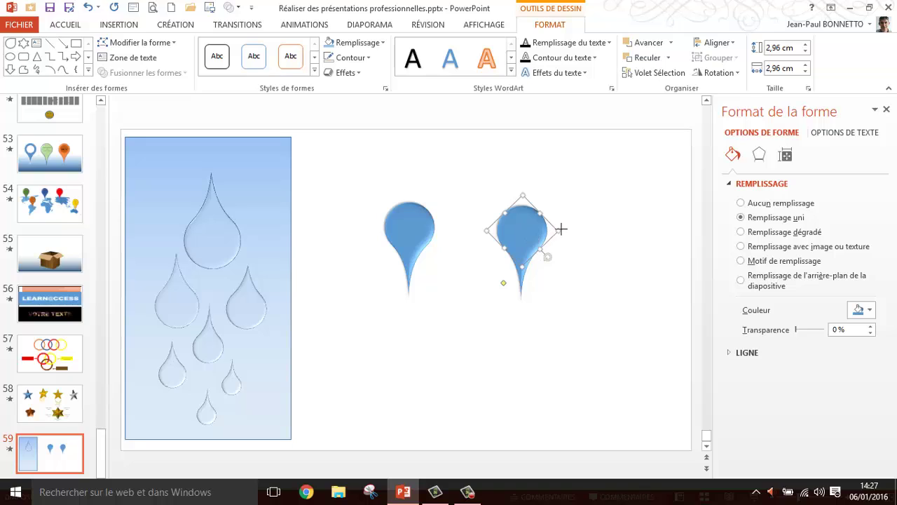
{"action": "left_click_drag", "start_coordinate": [561, 228], "coordinate": [589, 226]}
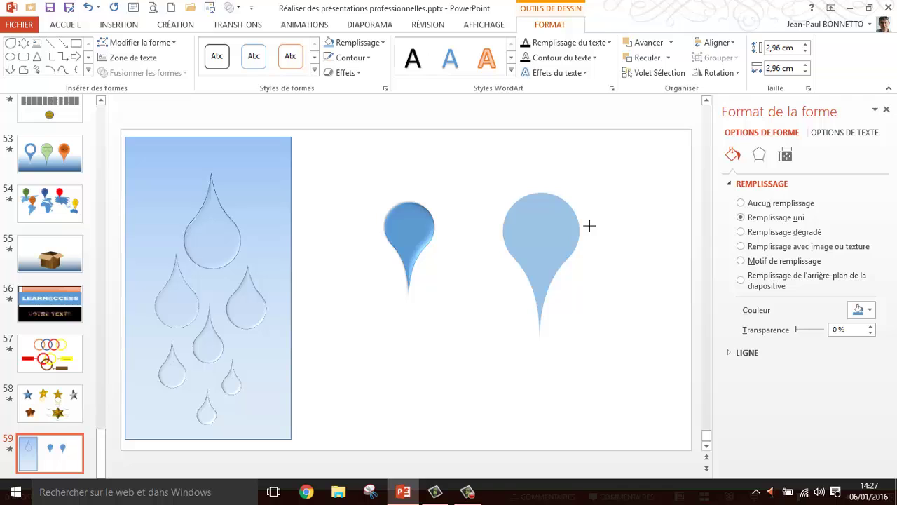
{"action": "left_click_drag", "start_coordinate": [589, 225], "coordinate": [590, 225]}
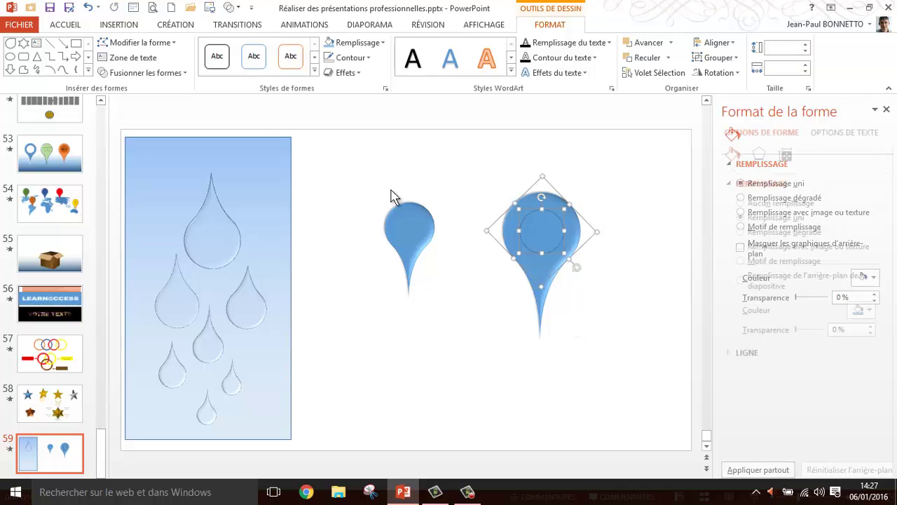
Step: Combine the shapes to cut the circle out of the teardrop, then nudge the pin left and down
{"action": "left_click", "coordinate": [185, 74]}
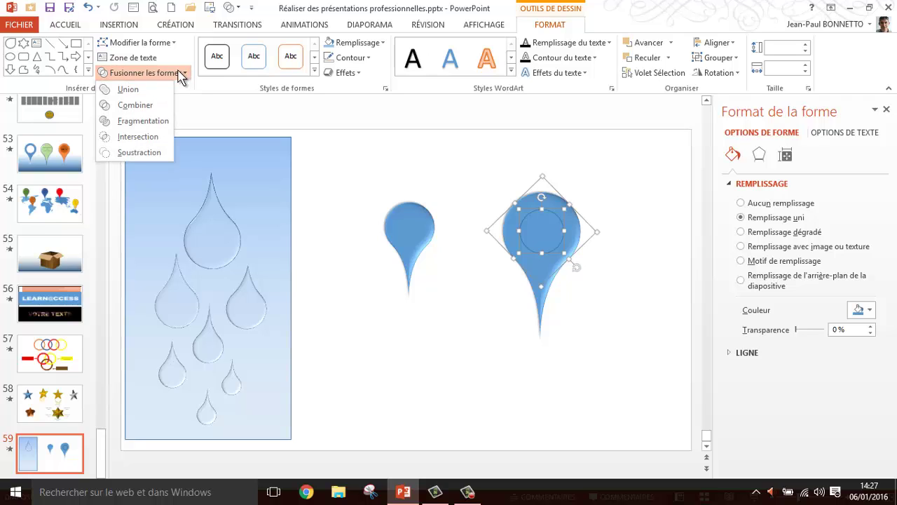
{"action": "left_click", "coordinate": [133, 107]}
{"action": "left_click", "coordinate": [627, 288]}
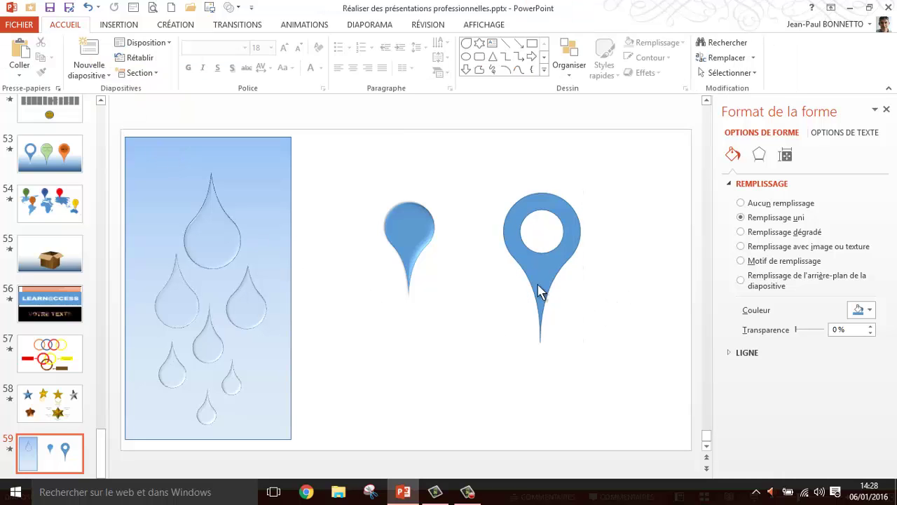
{"action": "left_click", "coordinate": [540, 274]}
{"action": "left_click_drag", "start_coordinate": [563, 337], "coordinate": [550, 347]}
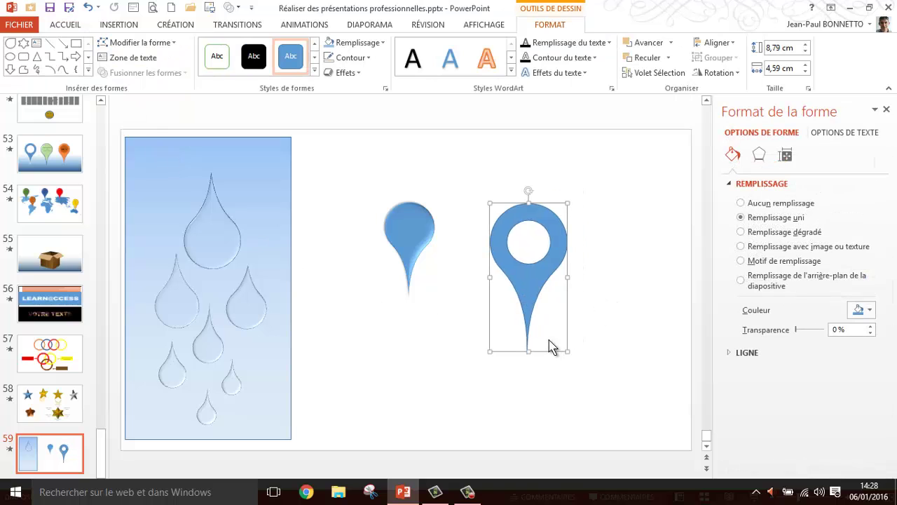
{"action": "left_click", "coordinate": [530, 245]}
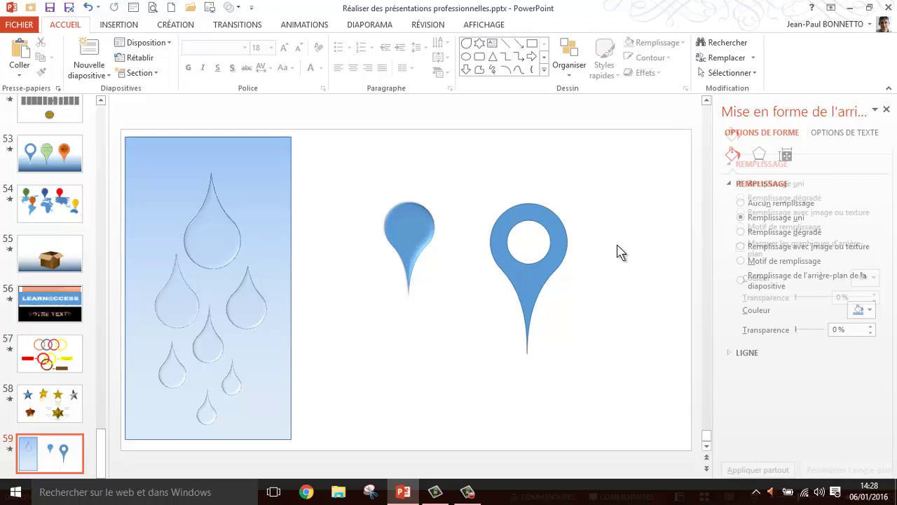
Step: Give the ring pin a bevelled edge and shift it left
{"action": "left_click", "coordinate": [531, 279]}
{"action": "left_click_drag", "start_coordinate": [531, 279], "coordinate": [532, 265]}
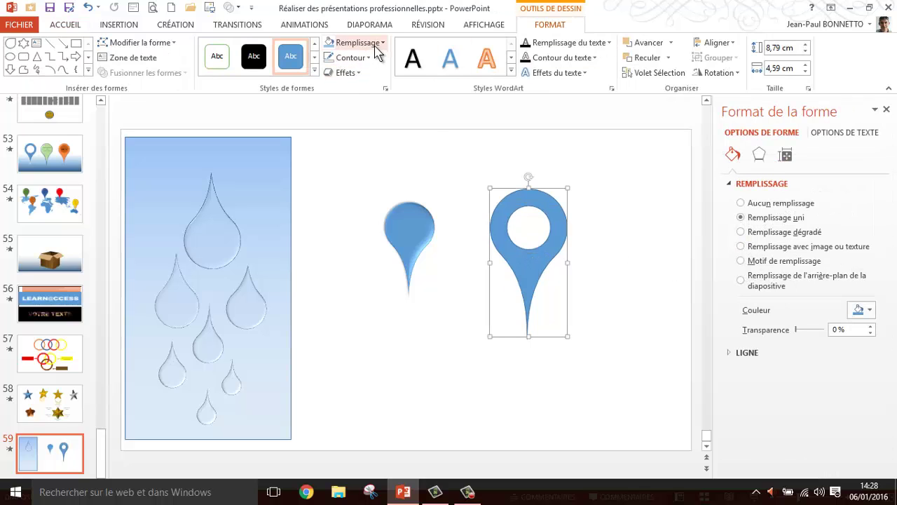
{"action": "left_click", "coordinate": [350, 72]}
{"action": "mouse_move", "coordinate": [357, 129]}
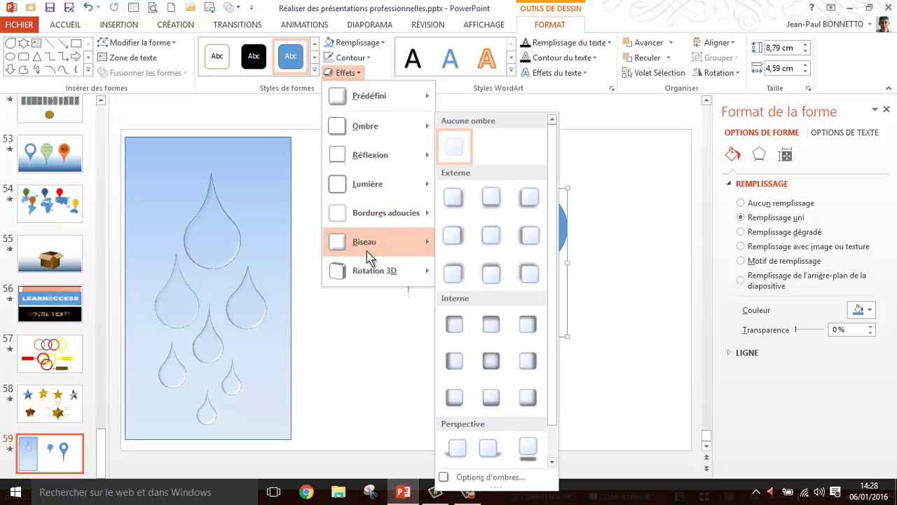
{"action": "mouse_move", "coordinate": [371, 251]}
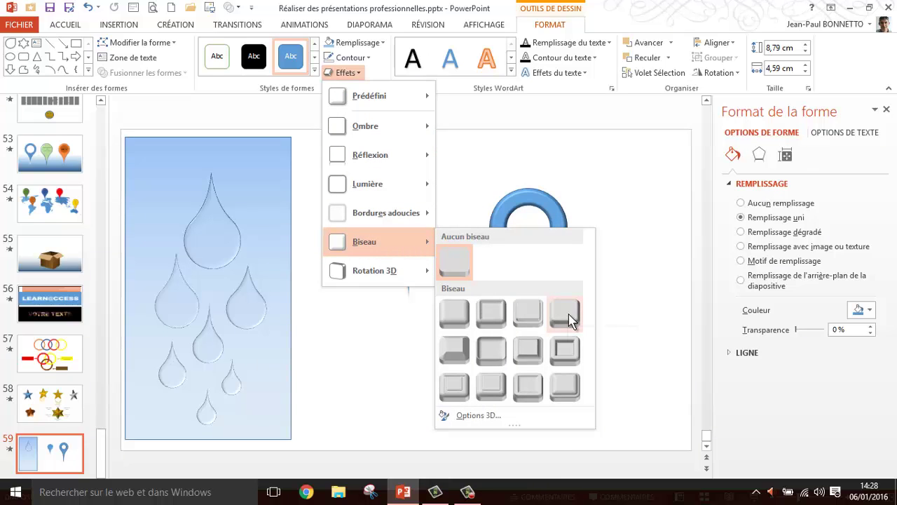
{"action": "left_click", "coordinate": [570, 319]}
{"action": "left_click_drag", "start_coordinate": [545, 261], "coordinate": [505, 260]}
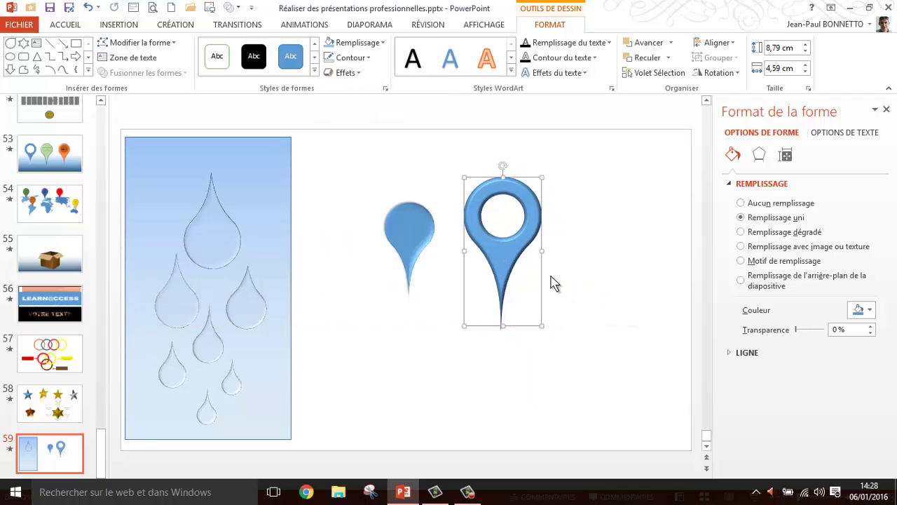
Step: Add a perspective shadow to the ring pin and move it up-left
{"action": "left_click", "coordinate": [350, 73]}
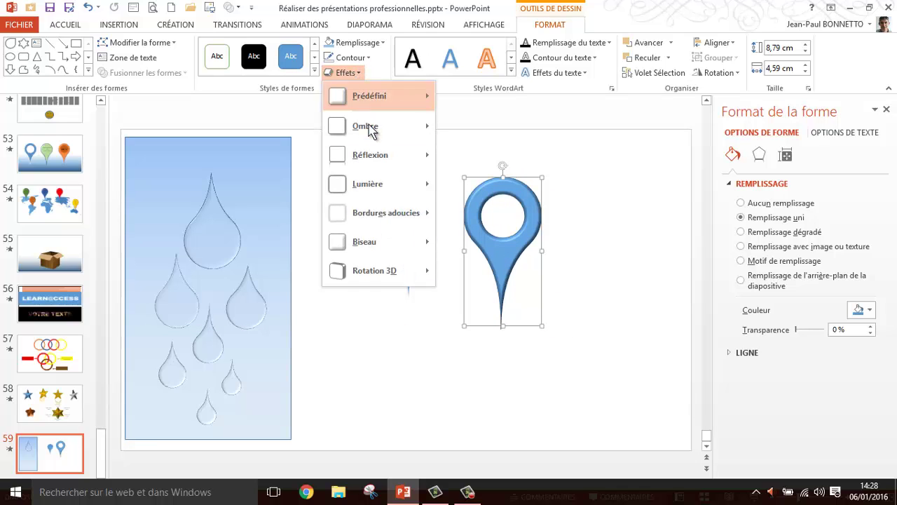
{"action": "mouse_move", "coordinate": [370, 131]}
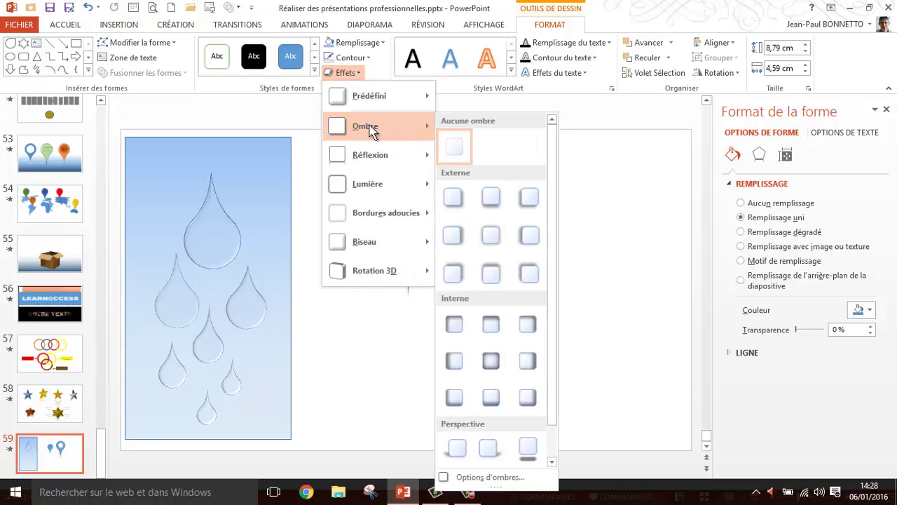
{"action": "left_click", "coordinate": [493, 449]}
{"action": "left_click_drag", "start_coordinate": [505, 261], "coordinate": [486, 242]}
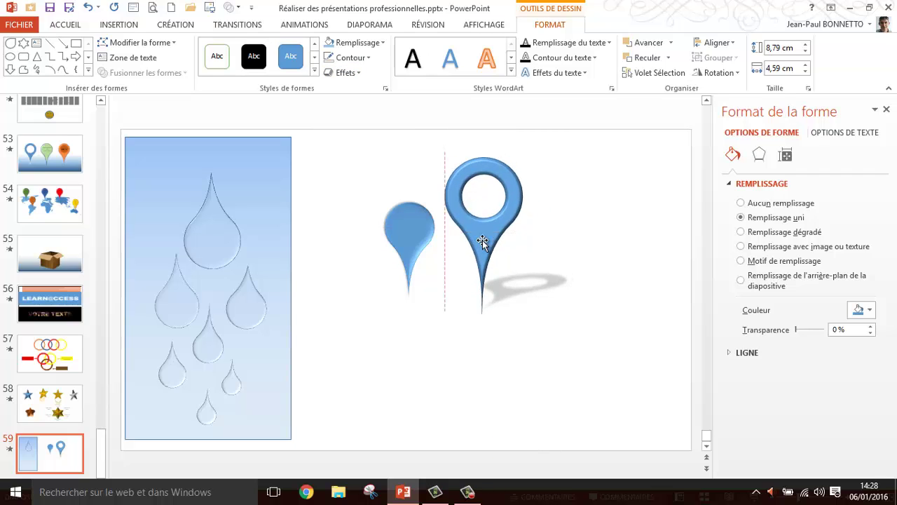
Step: Duplicate the small teardrop pin to the right and enlarge the copy to 3.68 cm
{"action": "left_click", "coordinate": [586, 258]}
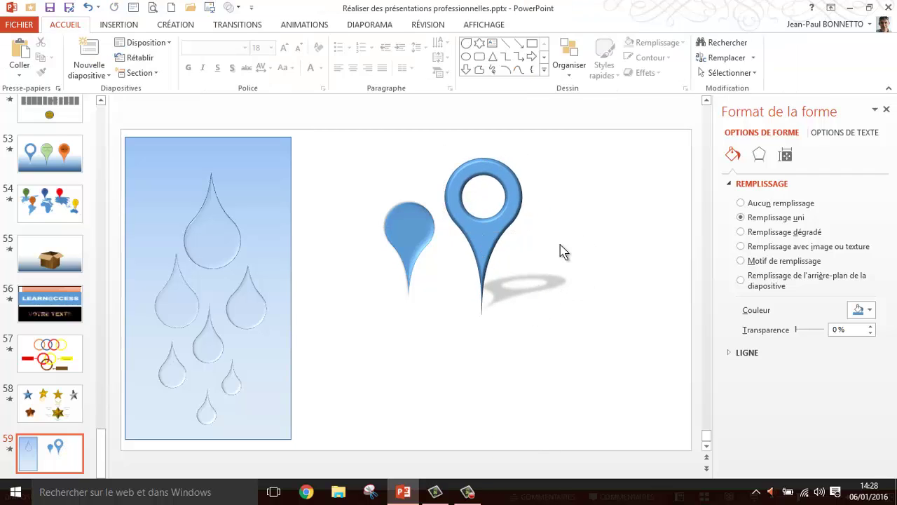
{"action": "left_click", "coordinate": [413, 255]}
{"action": "left_click_drag", "start_coordinate": [413, 256], "coordinate": [632, 244]}
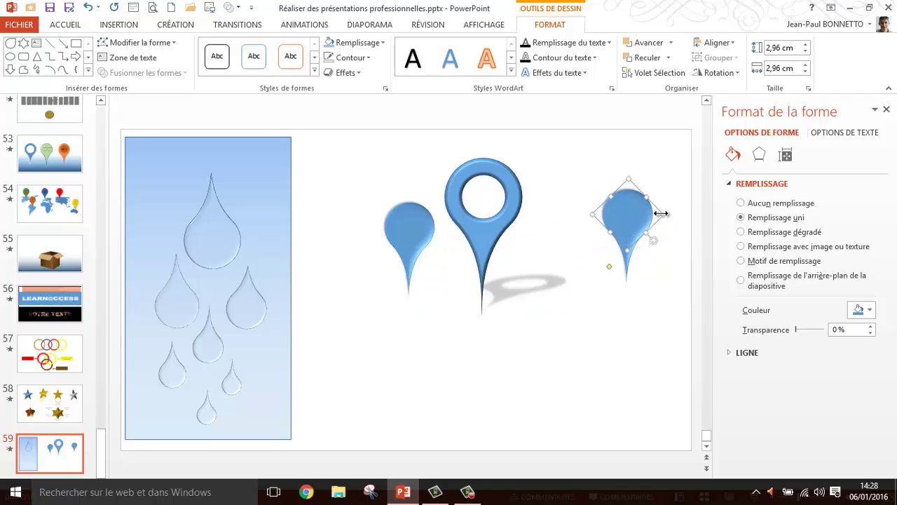
{"action": "mouse_move", "coordinate": [660, 213]}
{"action": "left_mouse_down"}
{"action": "mouse_move", "coordinate": [679, 212]}
{"action": "mouse_move", "coordinate": [629, 208]}
{"action": "left_mouse_up"}
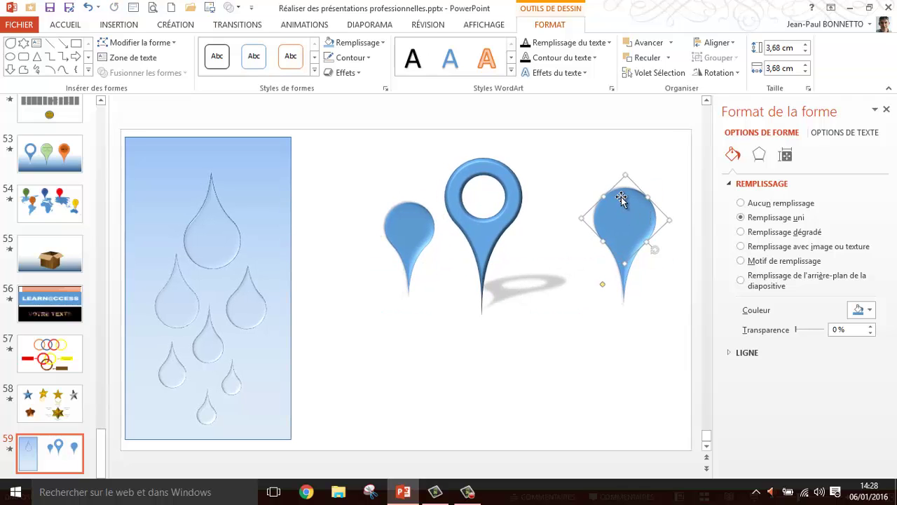
Step: Draw a circle and bevel it, widening the top bevel to 11 pt
{"action": "left_click", "coordinate": [10, 57]}
{"action": "left_click_drag", "start_coordinate": [491, 337], "coordinate": [539, 385]}
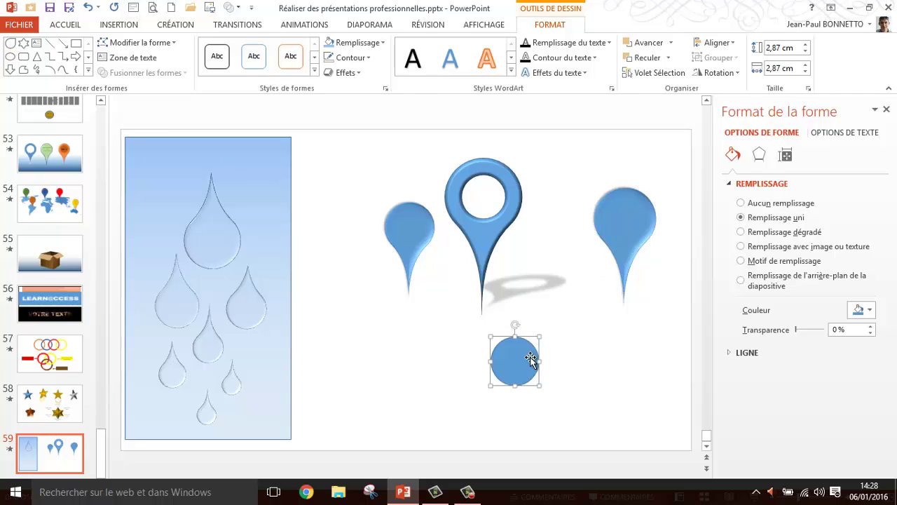
{"action": "left_click", "coordinate": [360, 72]}
{"action": "mouse_move", "coordinate": [373, 249]}
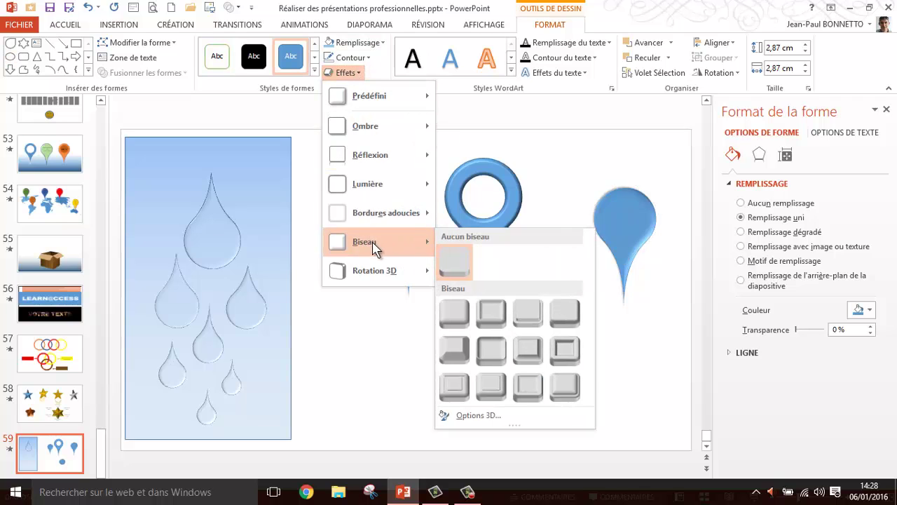
{"action": "left_click", "coordinate": [566, 348]}
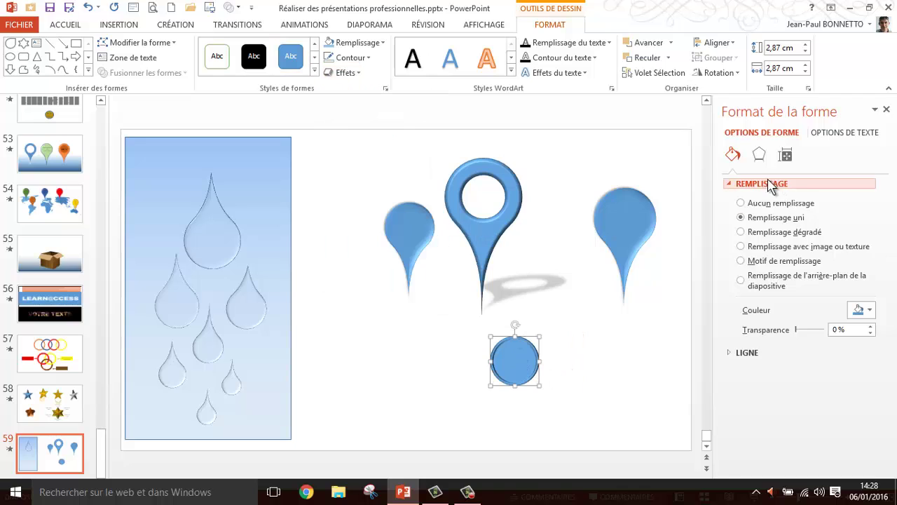
{"action": "left_click", "coordinate": [759, 155]}
{"action": "left_click", "coordinate": [876, 279]}
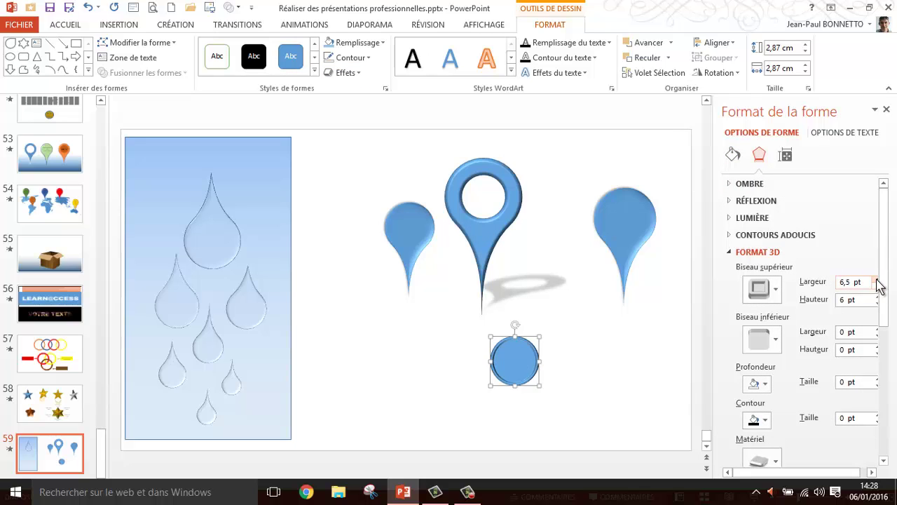
{"action": "left_click", "coordinate": [877, 279]}
{"action": "left_click", "coordinate": [876, 279]}
{"action": "left_click", "coordinate": [876, 279]}
{"action": "left_click", "coordinate": [876, 279]}
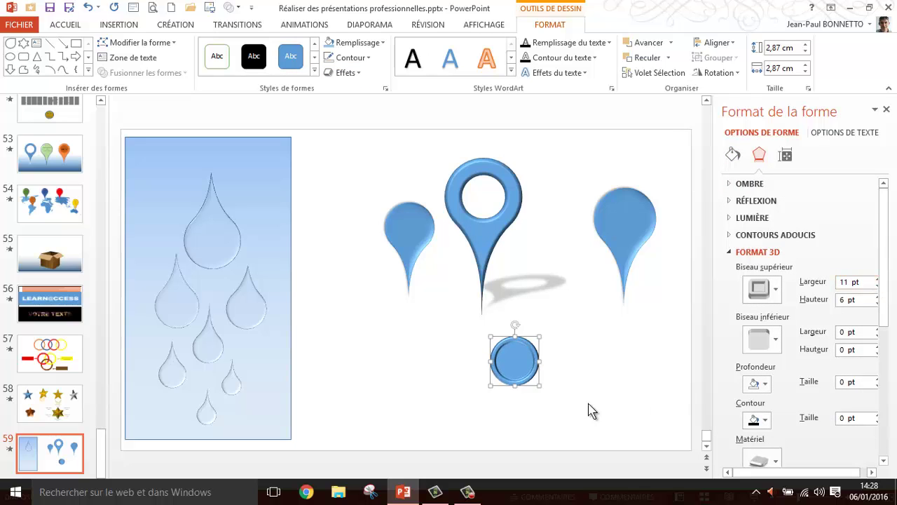
Step: Fill the circle gold and place it on the right pin's head
{"action": "left_click", "coordinate": [382, 43]}
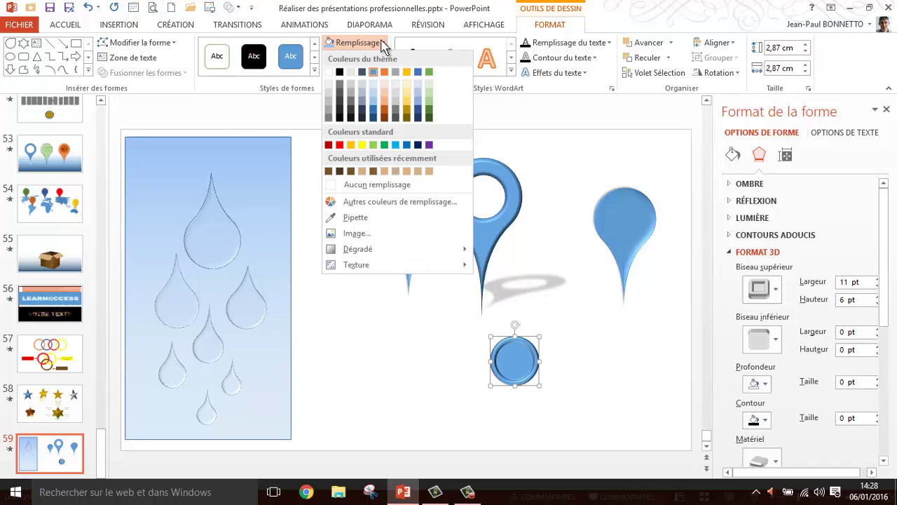
{"action": "left_click", "coordinate": [409, 112]}
{"action": "left_click_drag", "start_coordinate": [530, 357], "coordinate": [621, 218]}
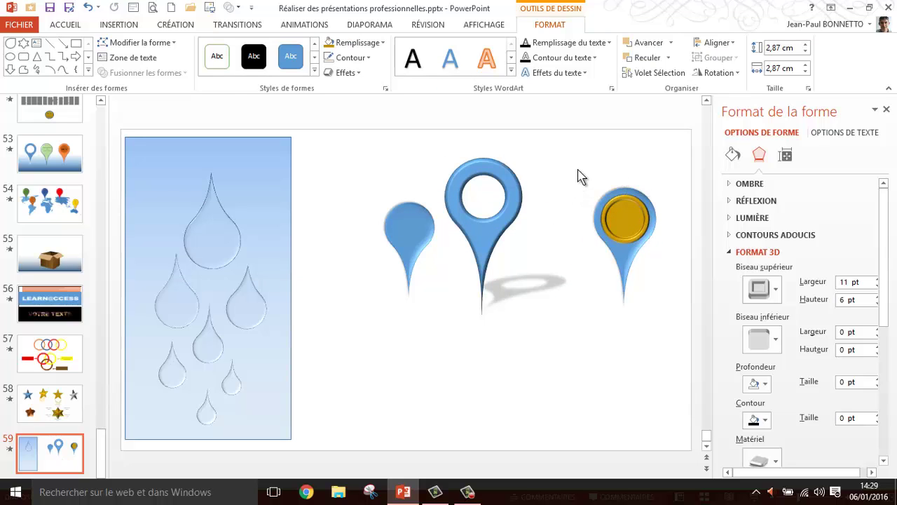
{"action": "mouse_move", "coordinate": [568, 166]}
{"action": "left_mouse_down"}
{"action": "mouse_move", "coordinate": [639, 319]}
{"action": "mouse_move", "coordinate": [680, 341]}
{"action": "left_mouse_up"}
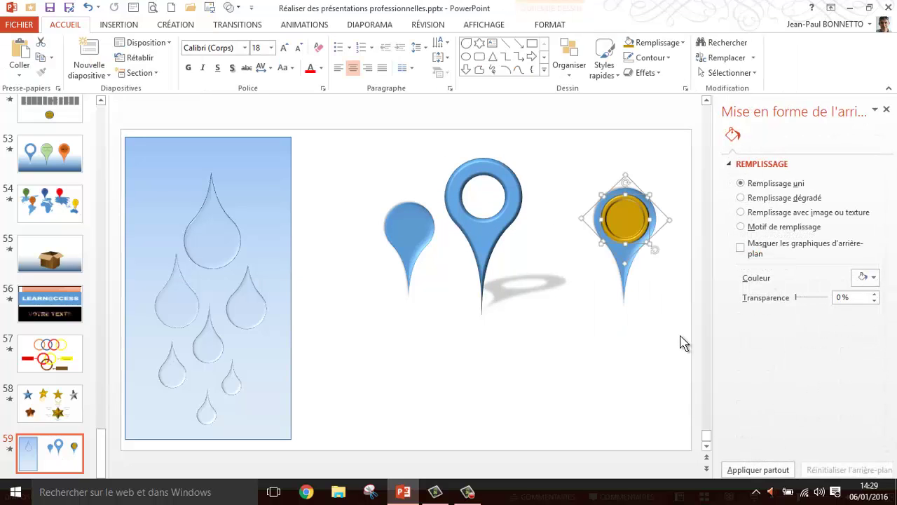
Step: Group the gold disc with its pin and place a 'Texte' text box on the disc
{"action": "left_click", "coordinate": [568, 70]}
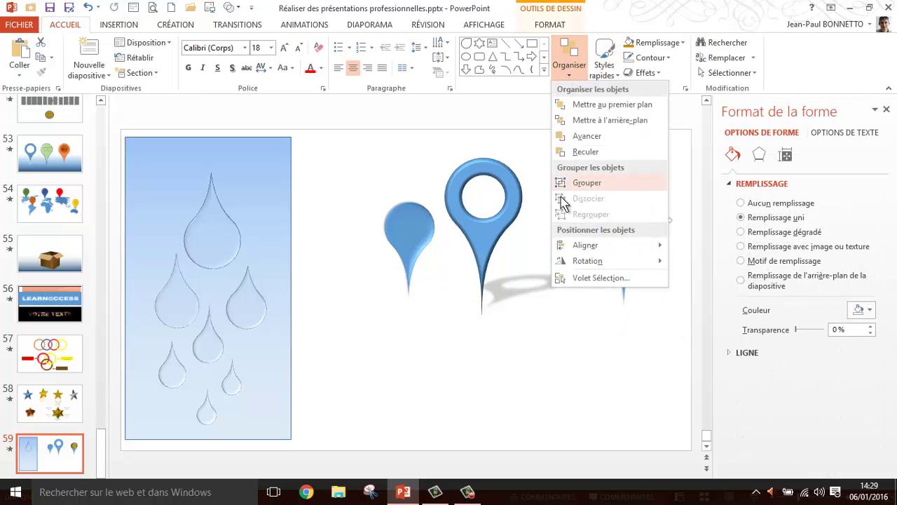
{"action": "left_click", "coordinate": [565, 238]}
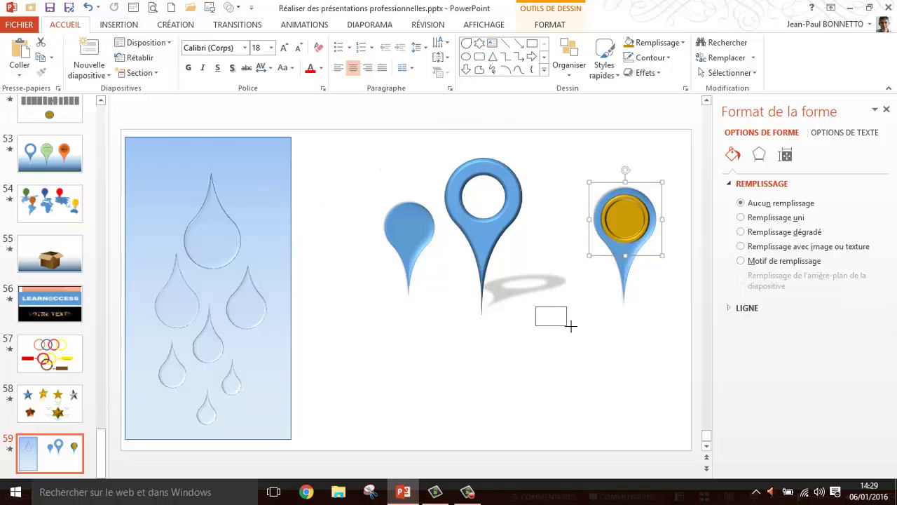
{"action": "left_click_drag", "start_coordinate": [571, 326], "coordinate": [573, 331]}
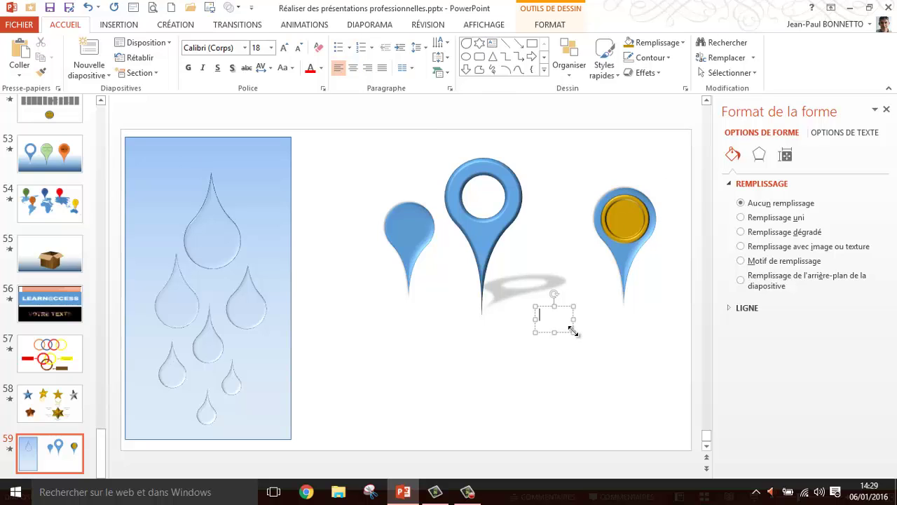
{"action": "type", "text": "Texte"}
{"action": "left_click_drag", "start_coordinate": [564, 329], "coordinate": [635, 225]}
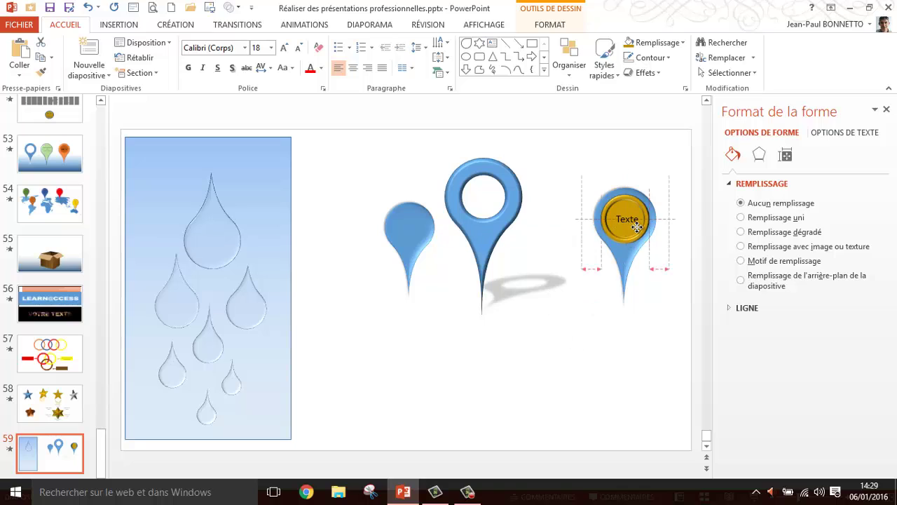
{"action": "left_click", "coordinate": [550, 328]}
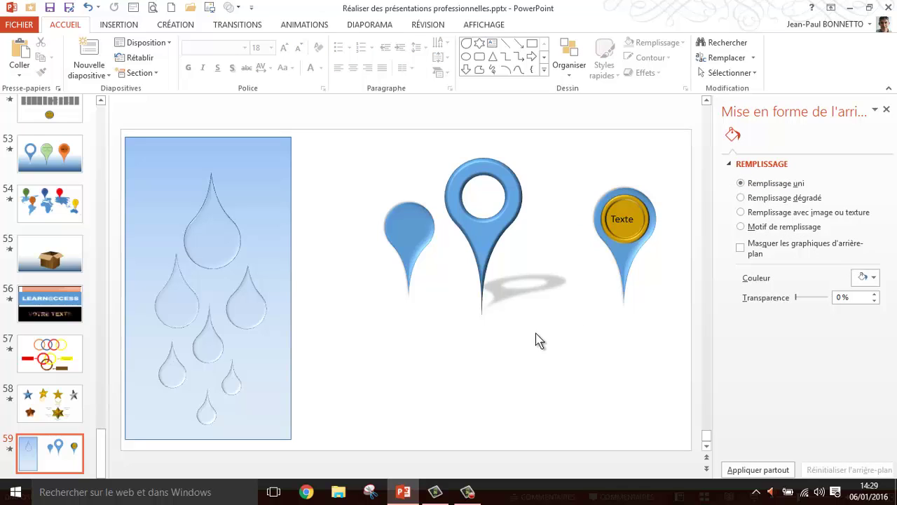
Step: Search online pictures and browse the 'map monde' results
{"action": "left_click", "coordinate": [124, 26]}
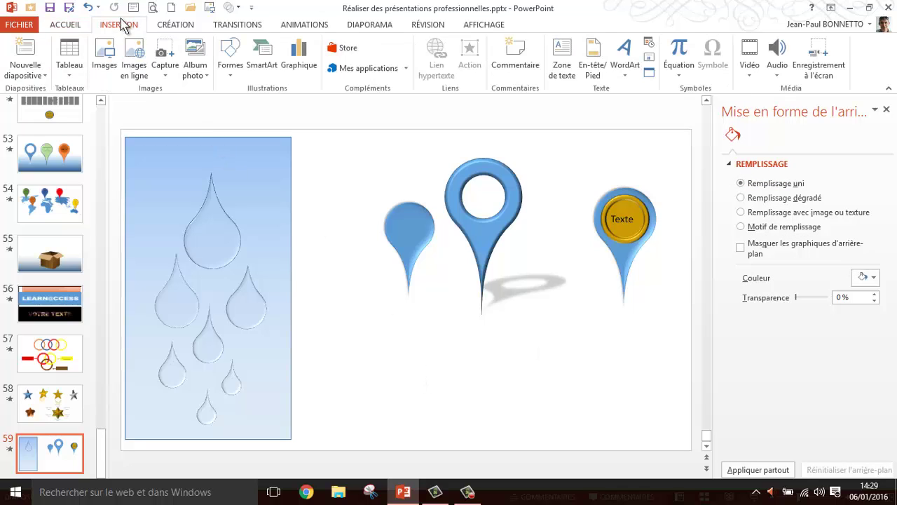
{"action": "left_click", "coordinate": [138, 73]}
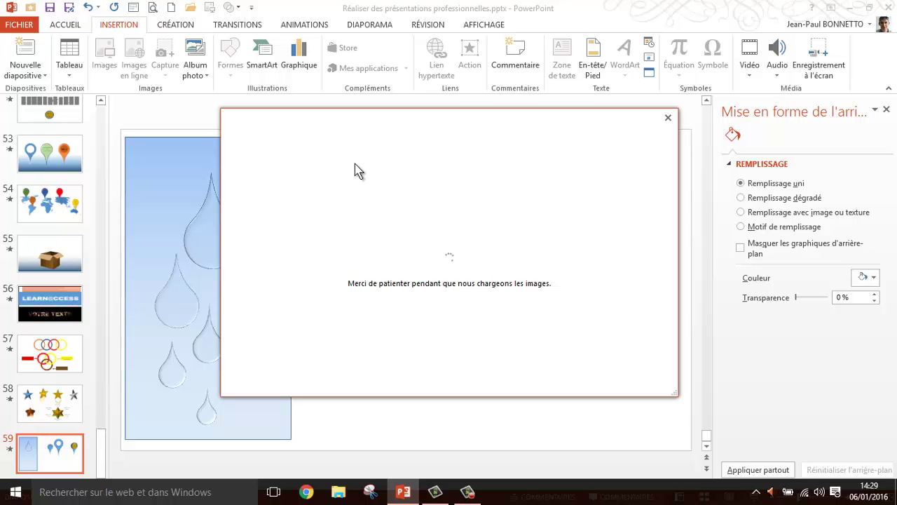
{"action": "scroll", "coordinate": [673, 288], "scroll_direction": "down", "scroll_amount": 3}
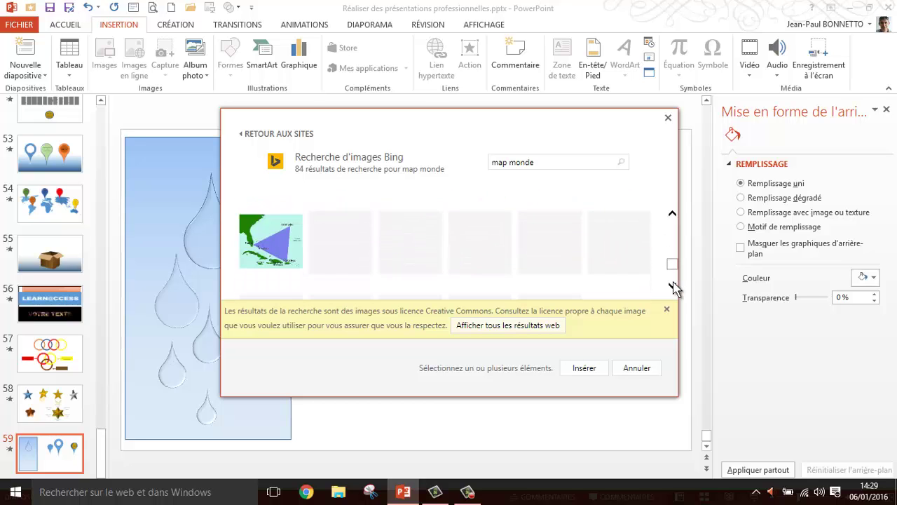
{"action": "scroll", "coordinate": [673, 288], "scroll_direction": "down", "scroll_amount": 2}
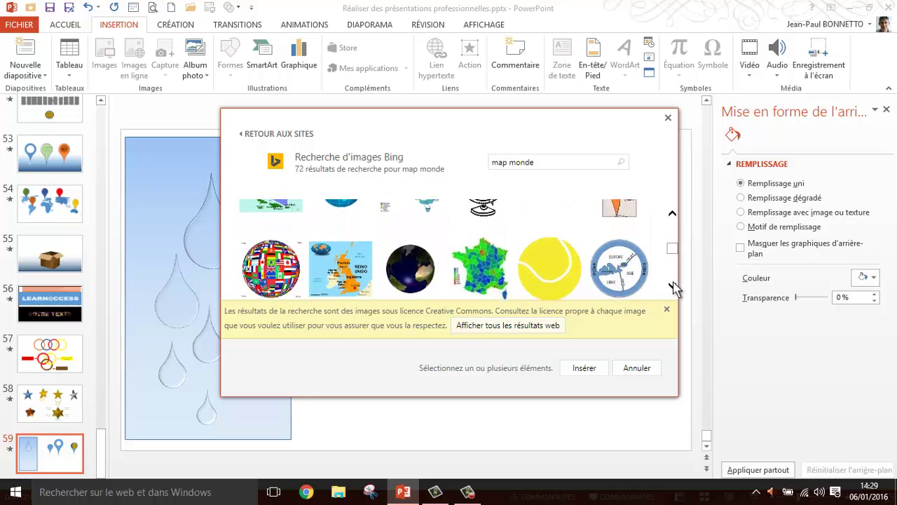
{"action": "scroll", "coordinate": [673, 288], "scroll_direction": "down", "scroll_amount": 2}
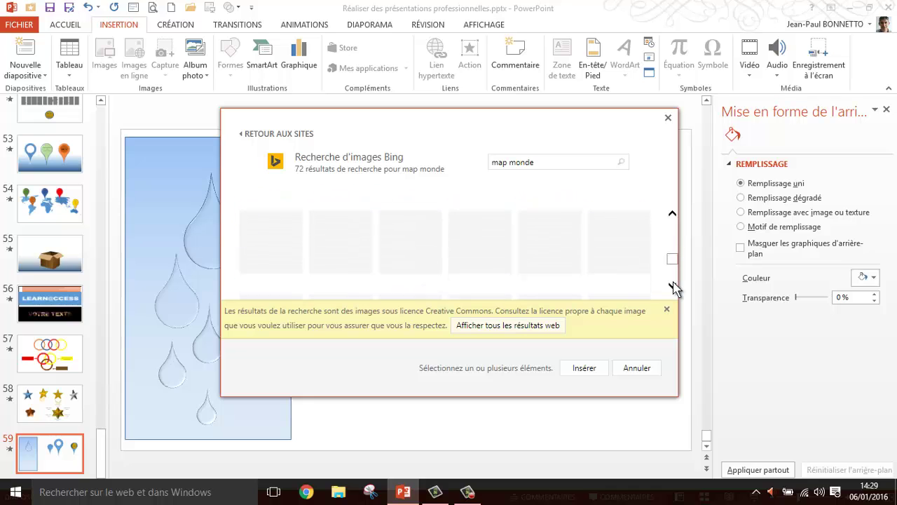
{"action": "scroll", "coordinate": [673, 288], "scroll_direction": "down", "scroll_amount": 2}
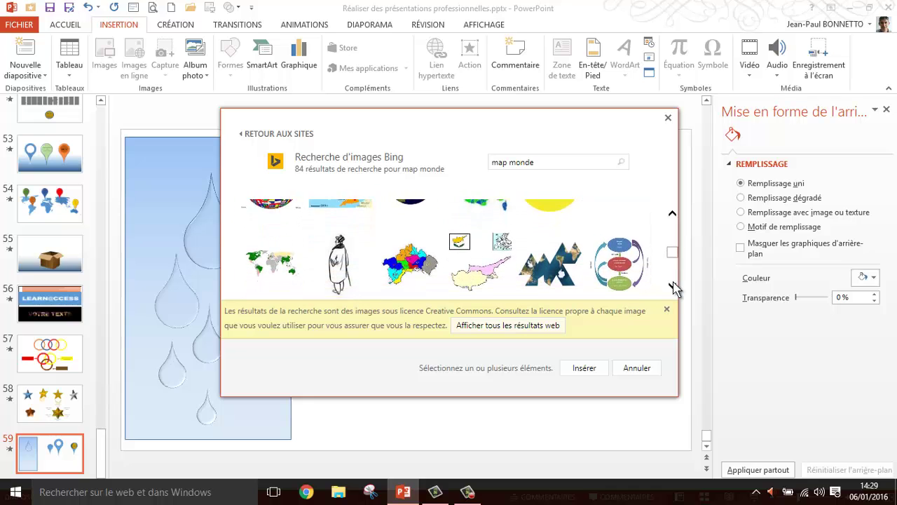
{"action": "scroll", "coordinate": [675, 287], "scroll_direction": "down", "scroll_amount": 2}
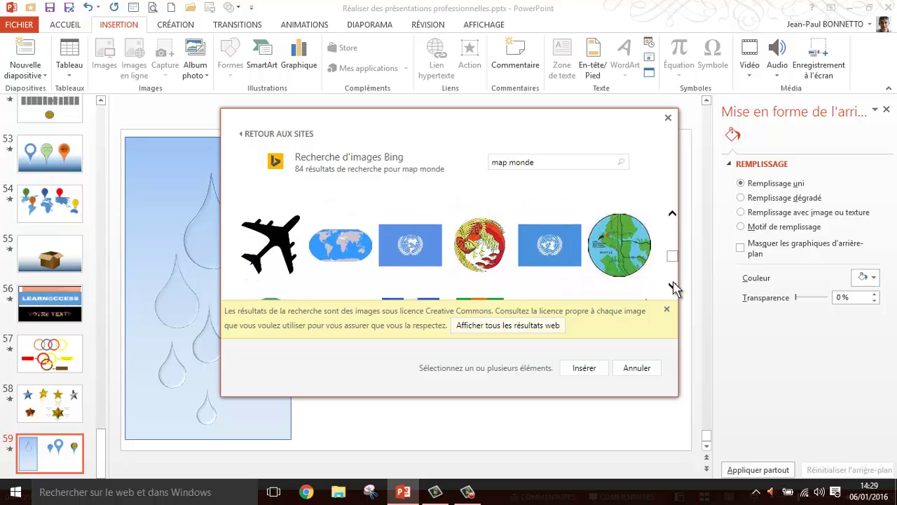
{"action": "scroll", "coordinate": [674, 288], "scroll_direction": "down", "scroll_amount": 2}
{"action": "scroll", "coordinate": [674, 288], "scroll_direction": "down", "scroll_amount": 2}
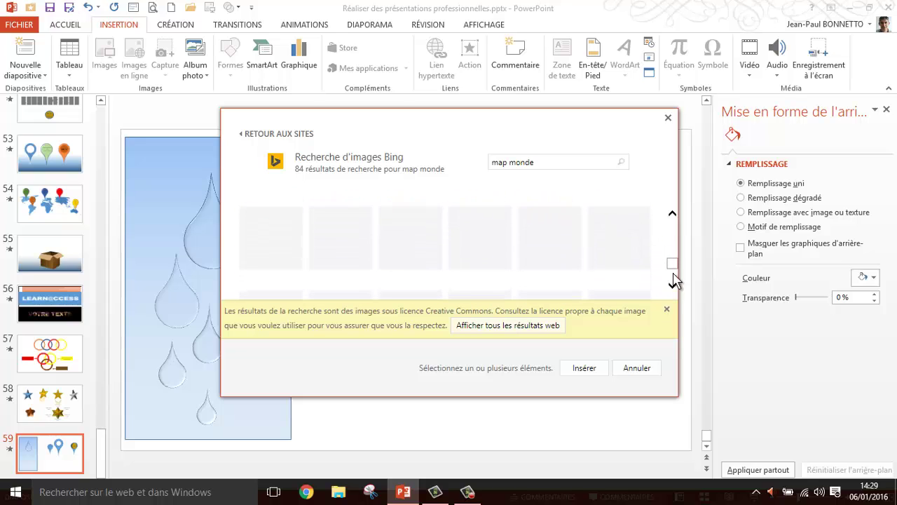
{"action": "scroll", "coordinate": [676, 265], "scroll_direction": "up", "scroll_amount": 3}
{"action": "scroll", "coordinate": [676, 270], "scroll_direction": "down", "scroll_amount": 2}
{"action": "scroll", "coordinate": [676, 272], "scroll_direction": "down", "scroll_amount": 2}
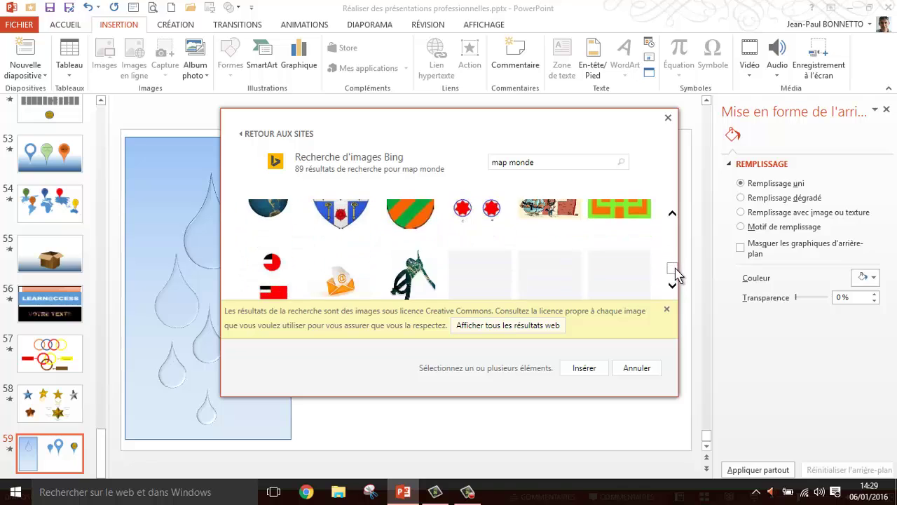
{"action": "scroll", "coordinate": [676, 273], "scroll_direction": "down", "scroll_amount": 2}
Step: Insert the blue pixel-style world map picture onto slide 59
{"action": "left_click_drag", "start_coordinate": [676, 276], "coordinate": [677, 208]}
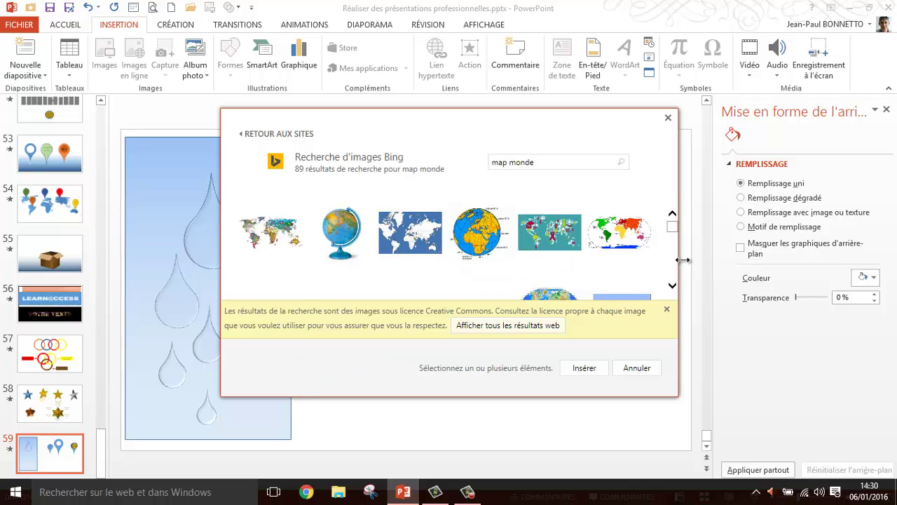
{"action": "left_click", "coordinate": [673, 285]}
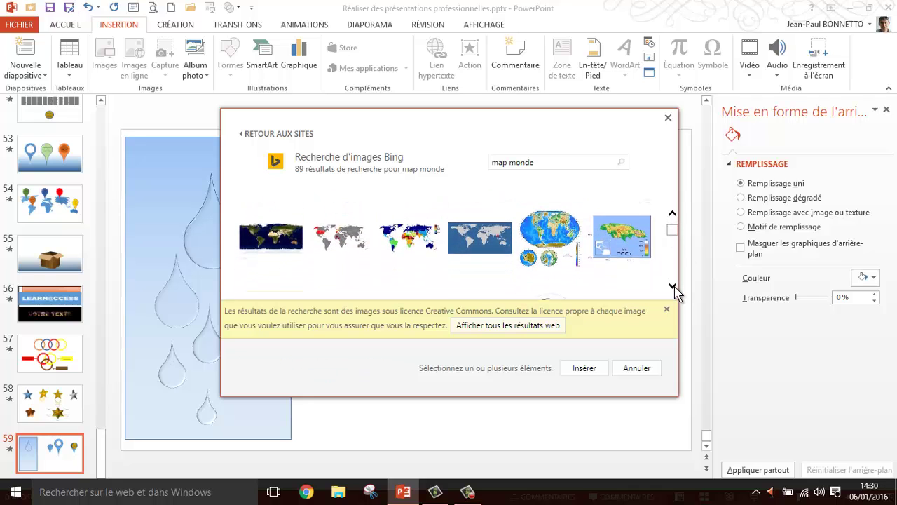
{"action": "left_click", "coordinate": [271, 263]}
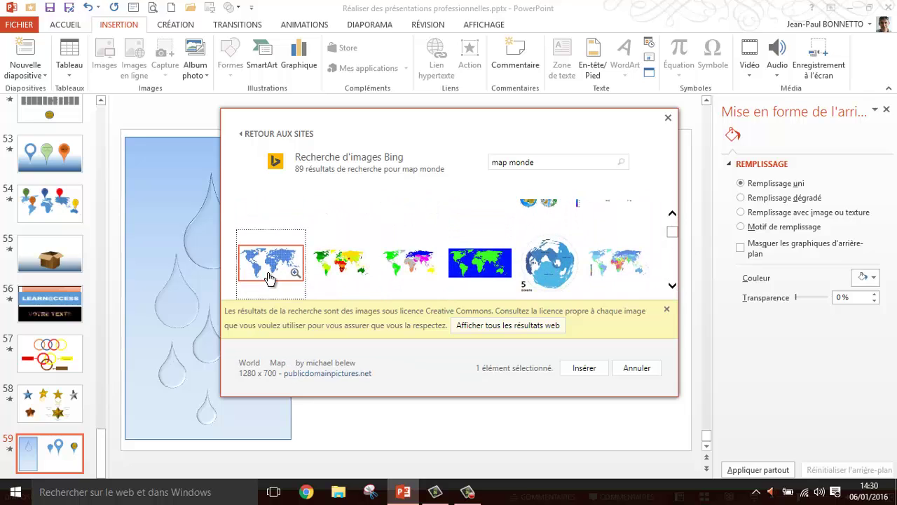
{"action": "left_click", "coordinate": [582, 368]}
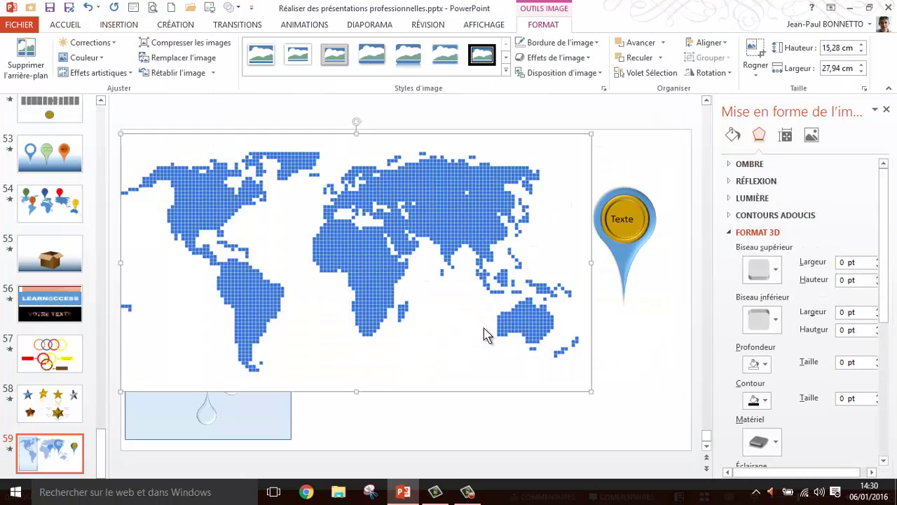
Step: Shrink the world map to about 21.6×11.8 cm, move it right and send it to the back
{"action": "left_click_drag", "start_coordinate": [592, 133], "coordinate": [457, 194]}
{"action": "mouse_move", "coordinate": [377, 192]}
{"action": "left_mouse_down"}
{"action": "mouse_move", "coordinate": [604, 151]}
{"action": "mouse_move", "coordinate": [577, 157]}
{"action": "left_mouse_up"}
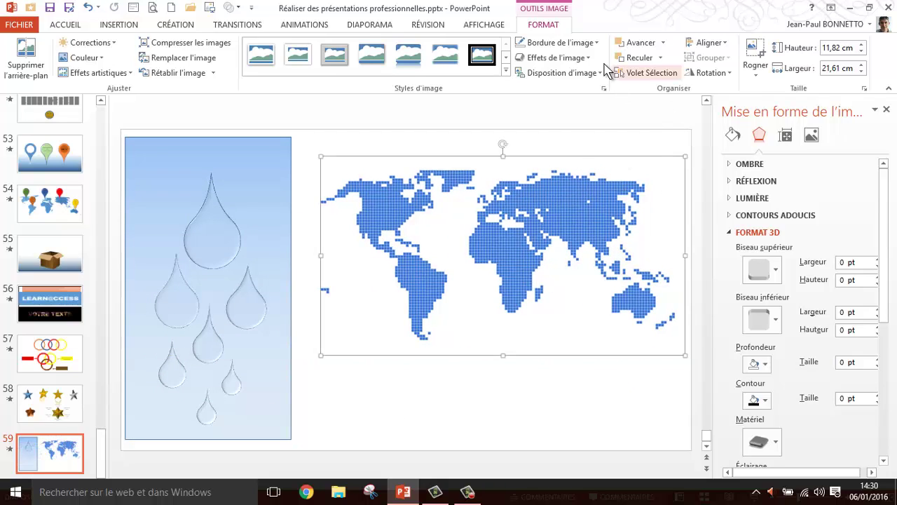
{"action": "left_click", "coordinate": [661, 59]}
{"action": "left_click", "coordinate": [659, 88]}
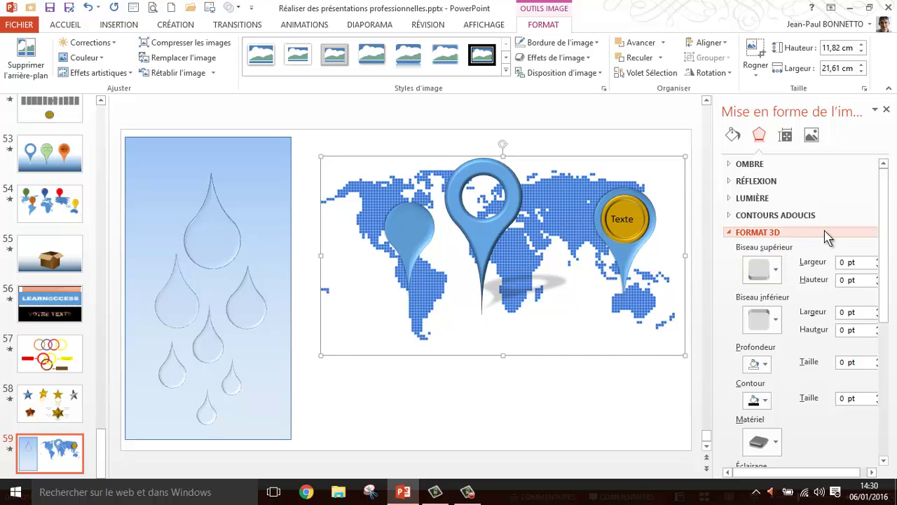
Step: Tilt the map with a perspective 3D rotation preset and raise the left pin
{"action": "left_click_drag", "start_coordinate": [887, 225], "coordinate": [887, 351]}
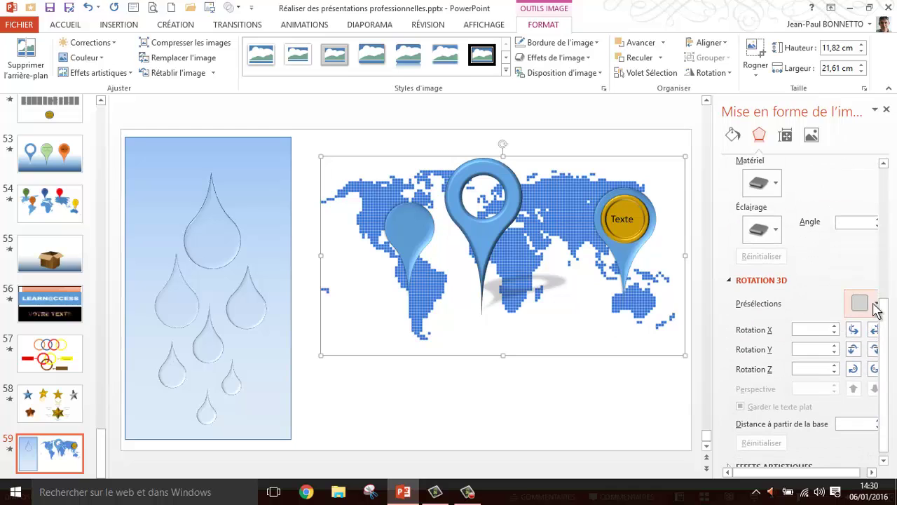
{"action": "left_click", "coordinate": [873, 304]}
{"action": "left_click", "coordinate": [834, 254]}
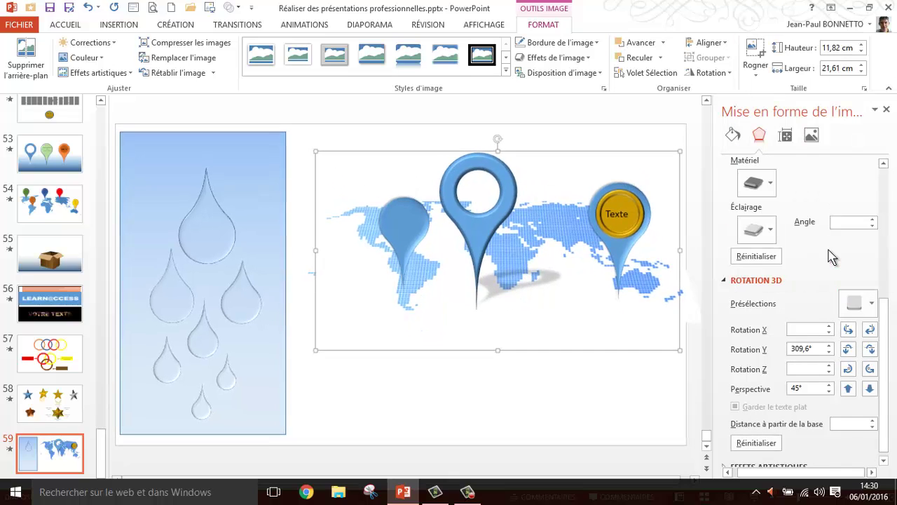
{"action": "mouse_move", "coordinate": [402, 226]}
{"action": "left_mouse_down"}
{"action": "mouse_move", "coordinate": [392, 191]}
{"action": "mouse_move", "coordinate": [411, 209]}
{"action": "left_mouse_up"}
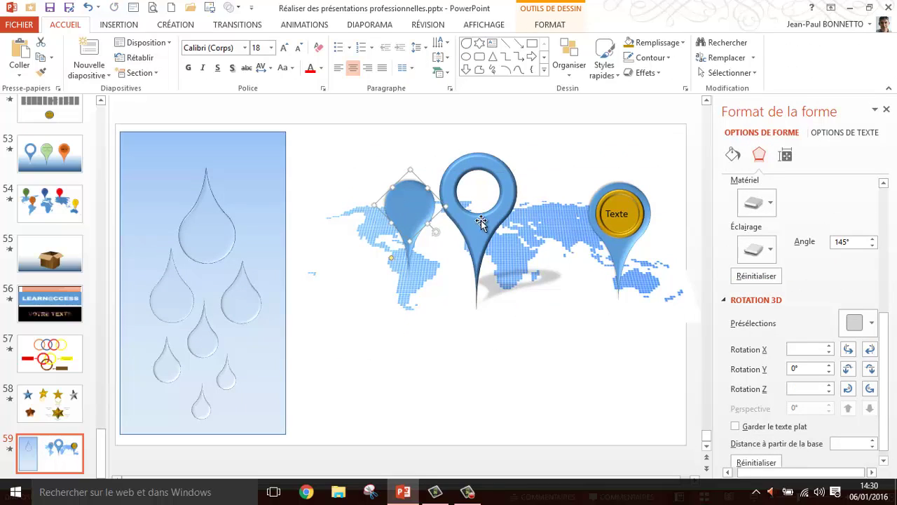
Step: Reposition the left and middle pins and nudge the gold Texte pin down-right
{"action": "mouse_move", "coordinate": [480, 220]}
{"action": "left_mouse_down"}
{"action": "mouse_move", "coordinate": [518, 207]}
{"action": "mouse_move", "coordinate": [509, 185]}
{"action": "left_mouse_up"}
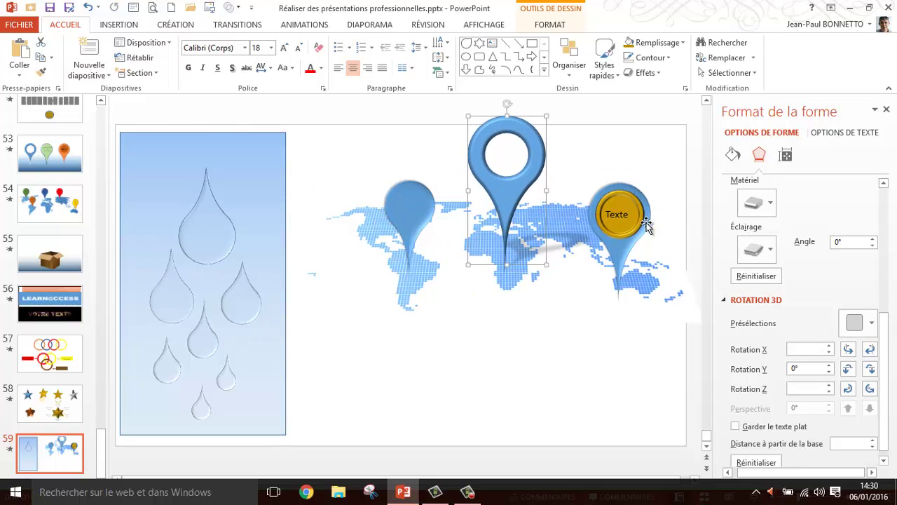
{"action": "left_click_drag", "start_coordinate": [621, 232], "coordinate": [626, 252]}
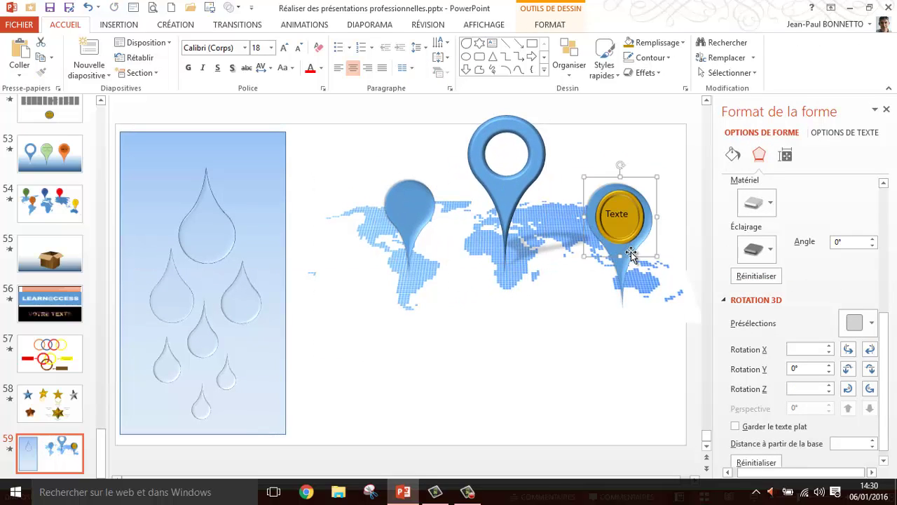
{"action": "left_click", "coordinate": [566, 300]}
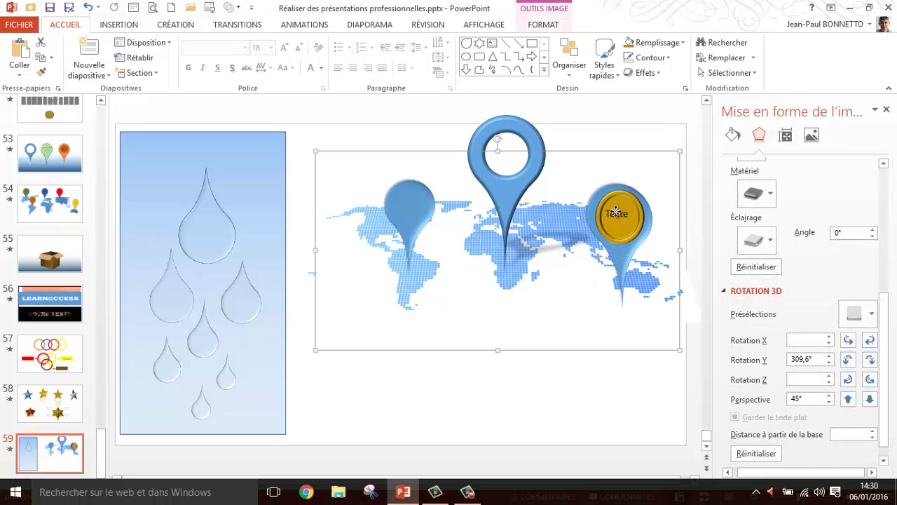
{"action": "key", "text": "Escape"}
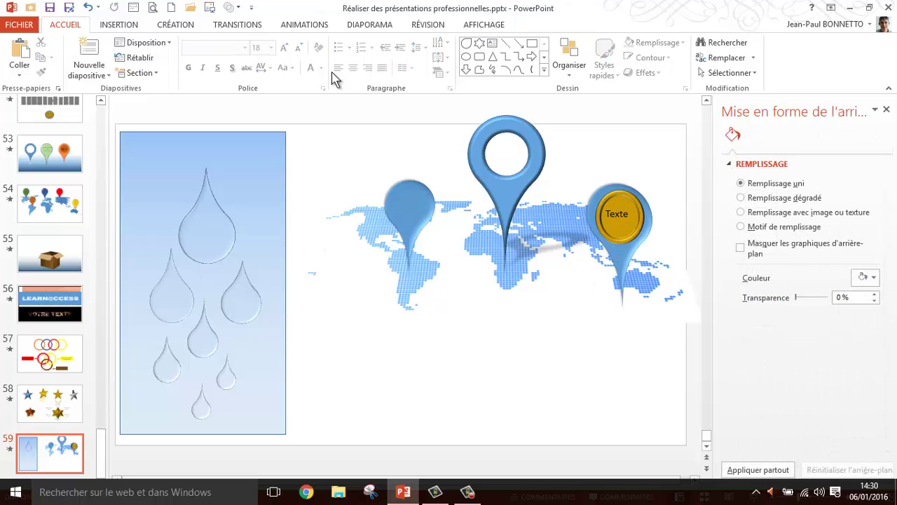
Step: Ungroup the gold Texte pin and raise it to the map's top edge
{"action": "left_click", "coordinate": [88, 7]}
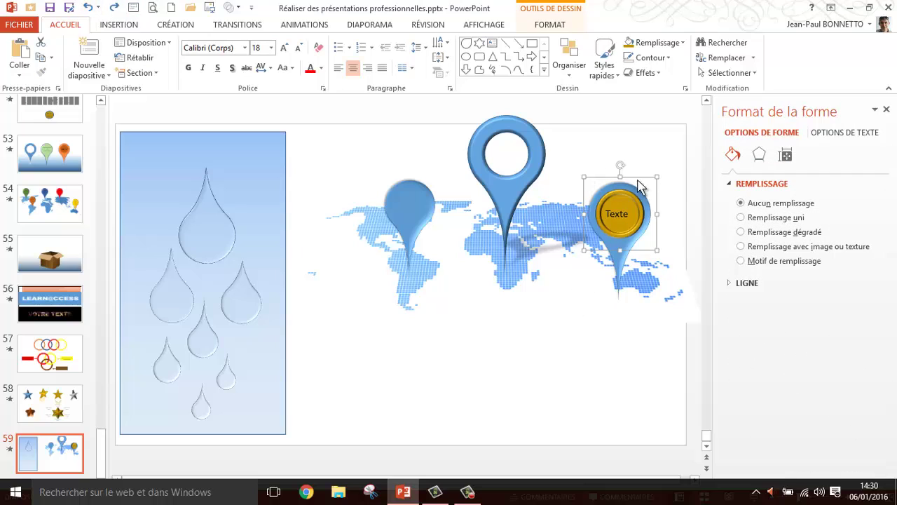
{"action": "left_click_drag", "start_coordinate": [574, 150], "coordinate": [679, 336]}
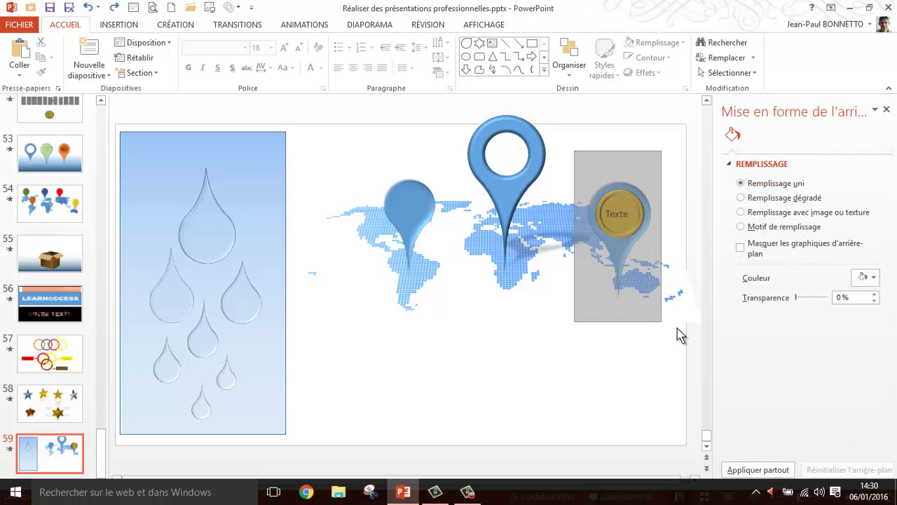
{"action": "left_click", "coordinate": [569, 70]}
{"action": "left_click", "coordinate": [592, 198]}
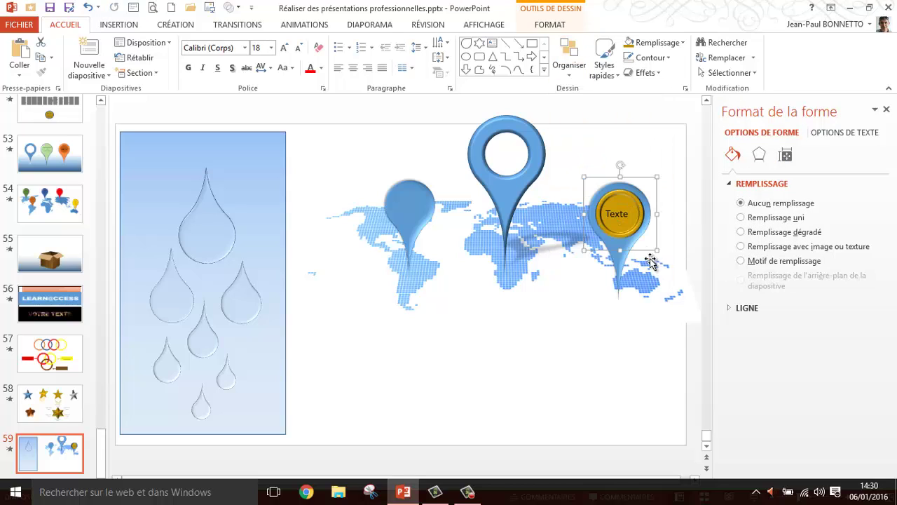
{"action": "left_click_drag", "start_coordinate": [647, 253], "coordinate": [622, 191]}
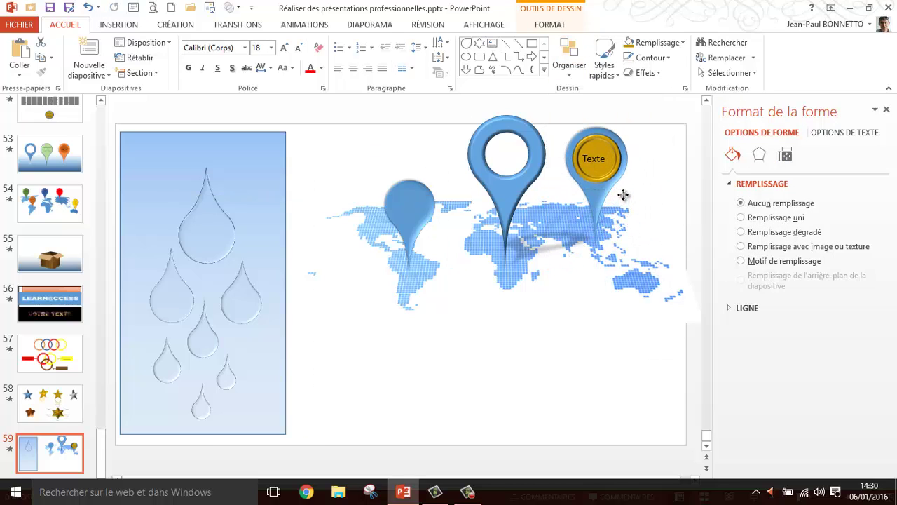
{"action": "left_click", "coordinate": [551, 352]}
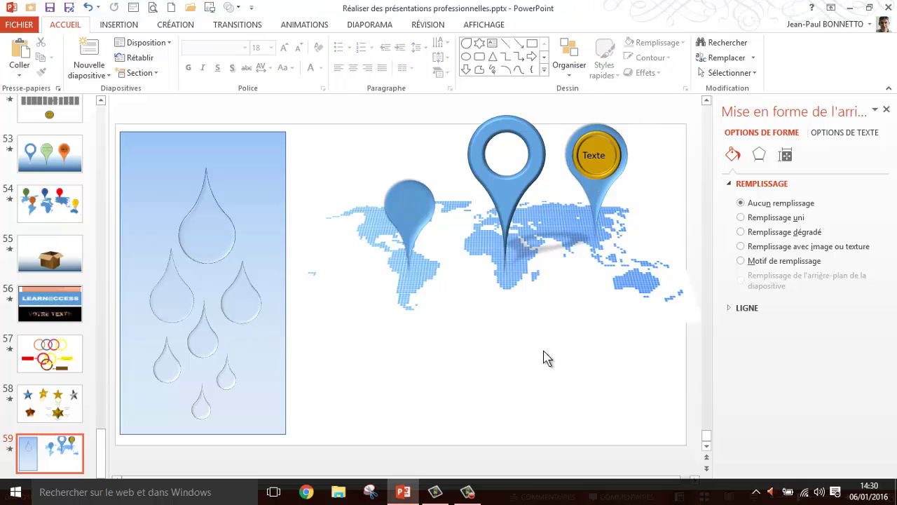